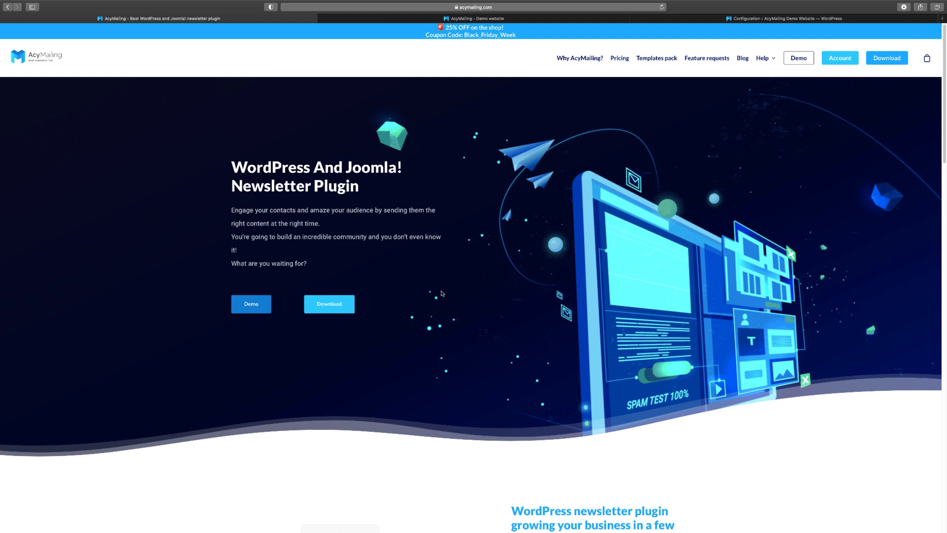
scroll(442, 293, down, 1)
scroll(442, 293, down, 4)
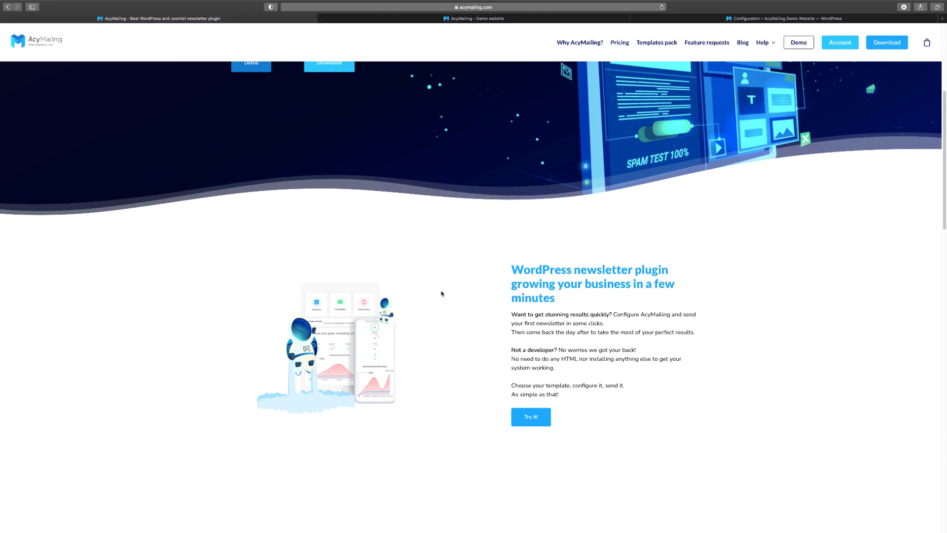
scroll(442, 293, down, 10)
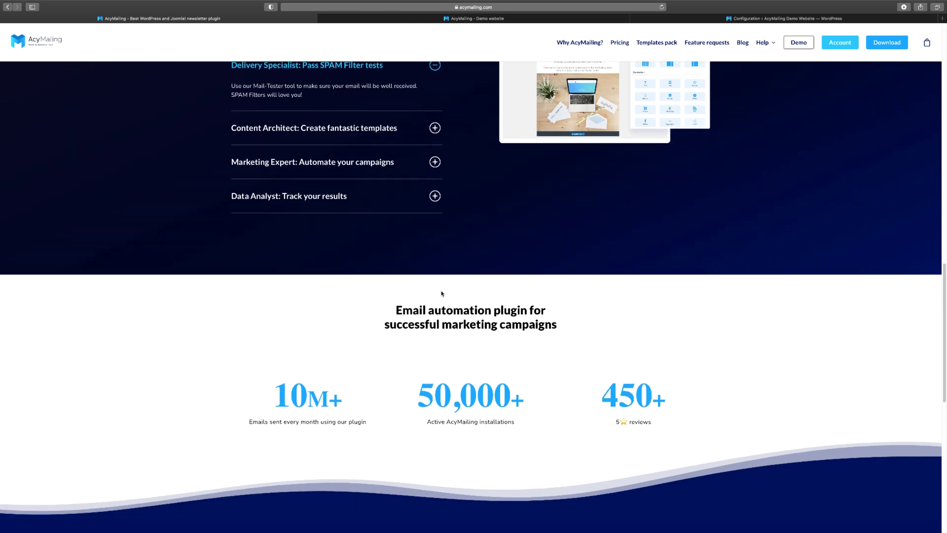
scroll(442, 293, down, 5)
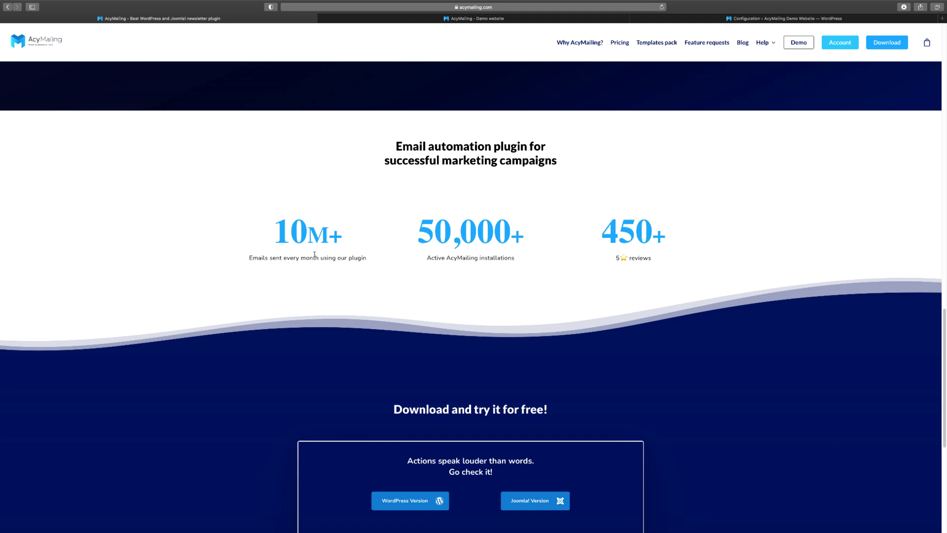
scroll(301, 305, down, 1)
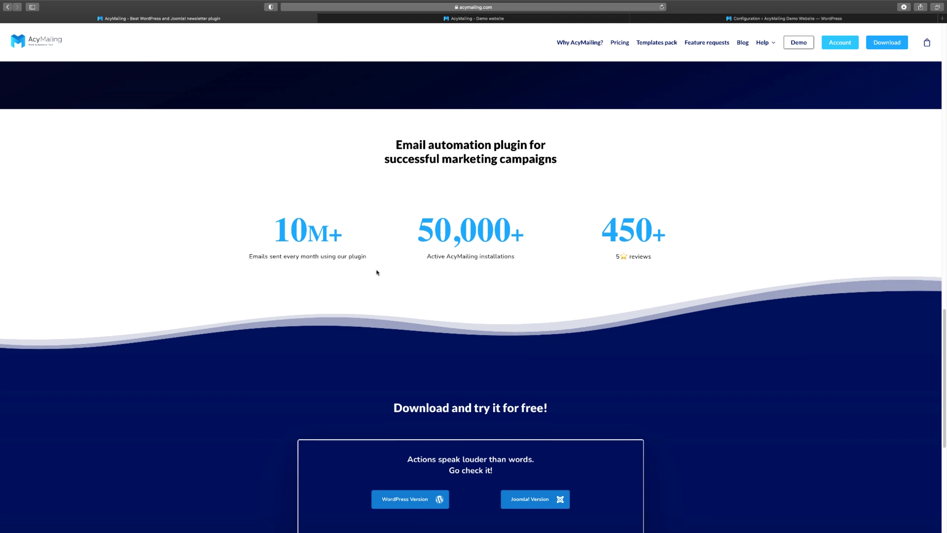
scroll(417, 267, down, 5)
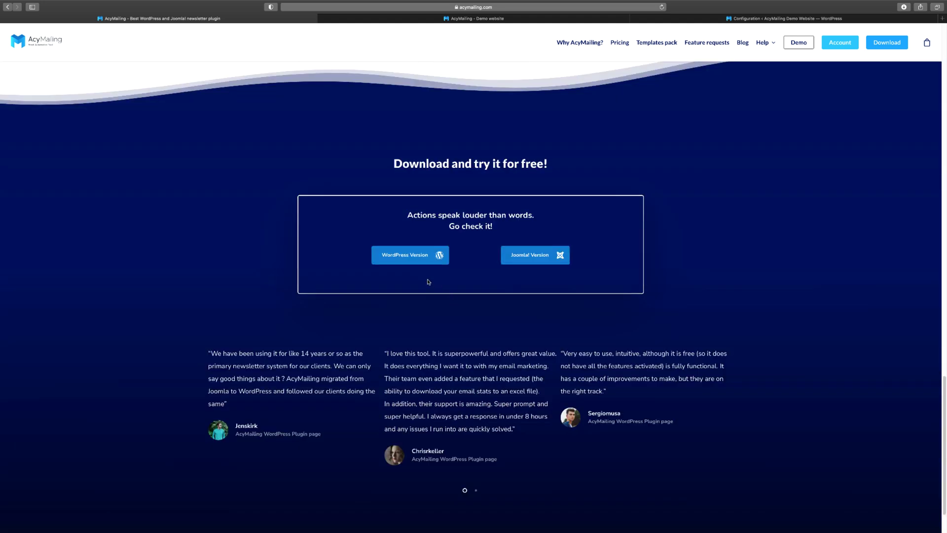
scroll(622, 264, up, 20)
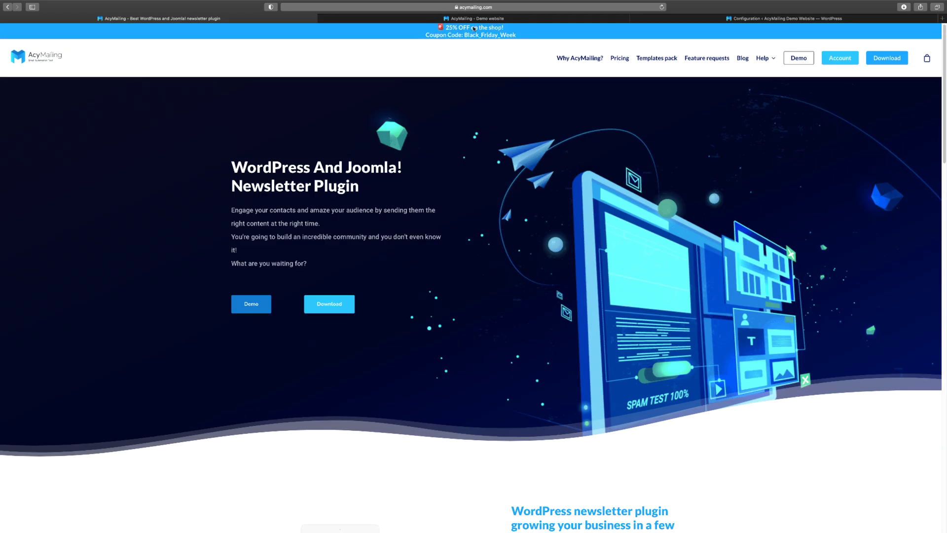
- Switch to the AcyMailing demo website and scroll down to 'Step 2: Send your first newsletter'
click(484, 19)
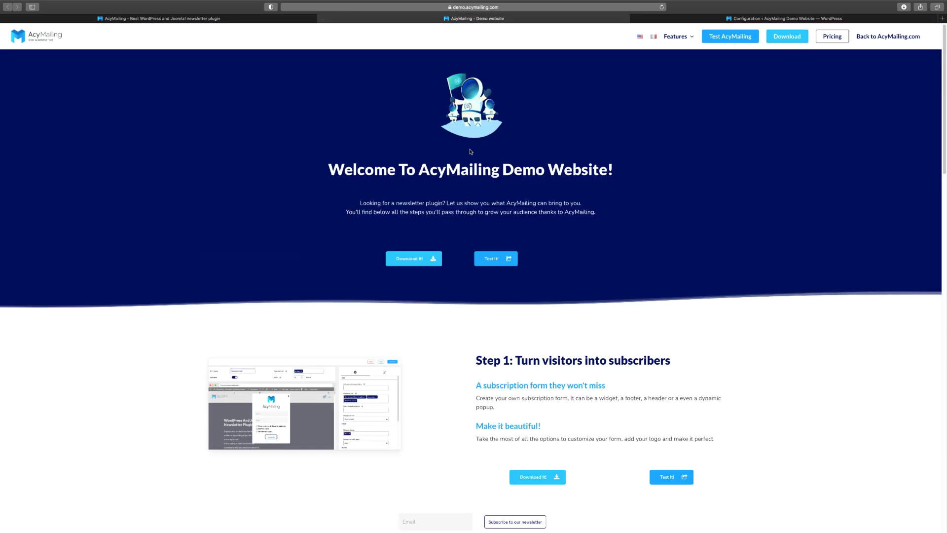
scroll(638, 230, down, 3)
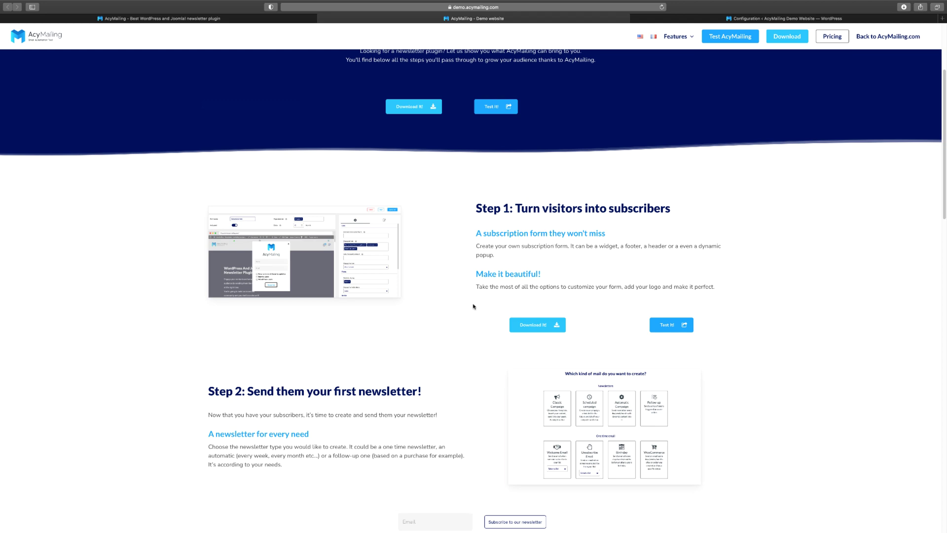
scroll(471, 306, down, 1)
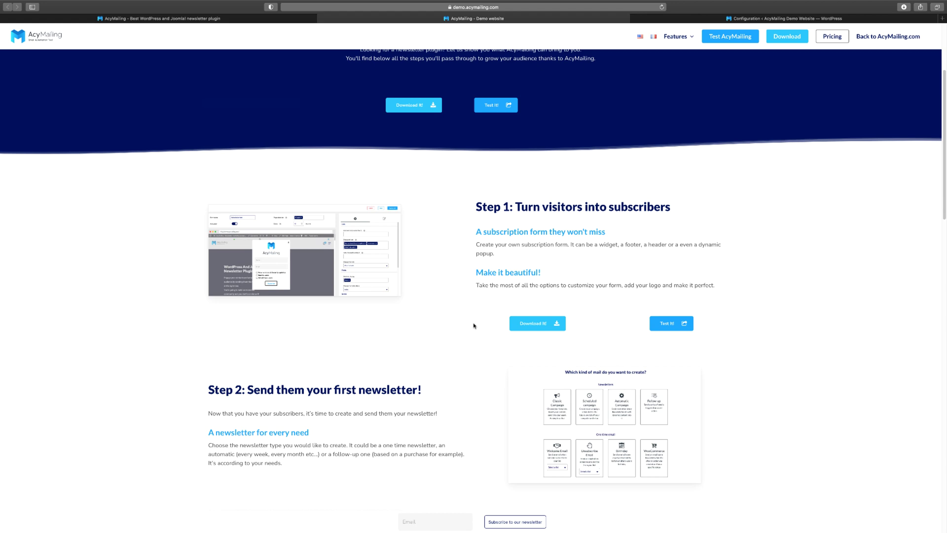
scroll(439, 295, down, 2)
scroll(437, 295, down, 4)
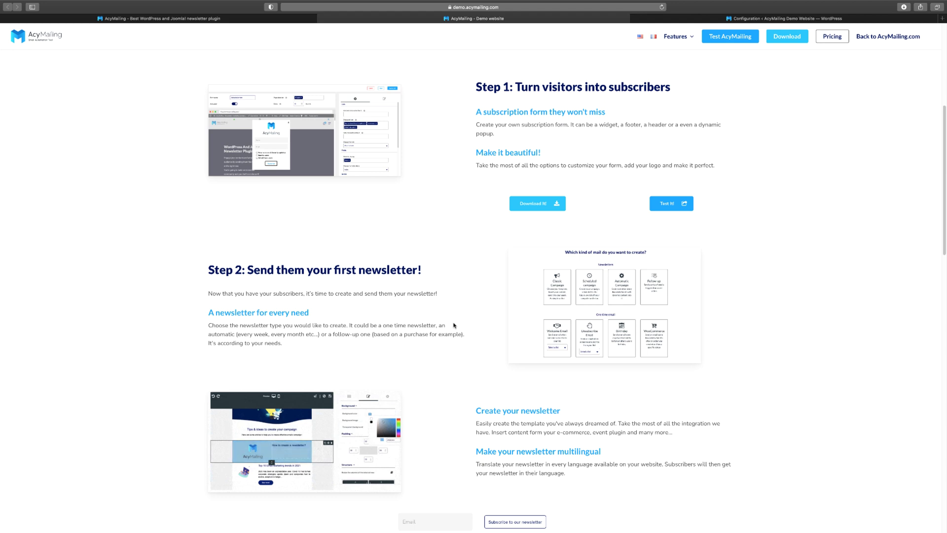
- Scroll down to 'Step 3: Avoid the junk mailbox' with its 9.8/10 spam score
scroll(454, 325, down, 1)
scroll(518, 397, down, 1)
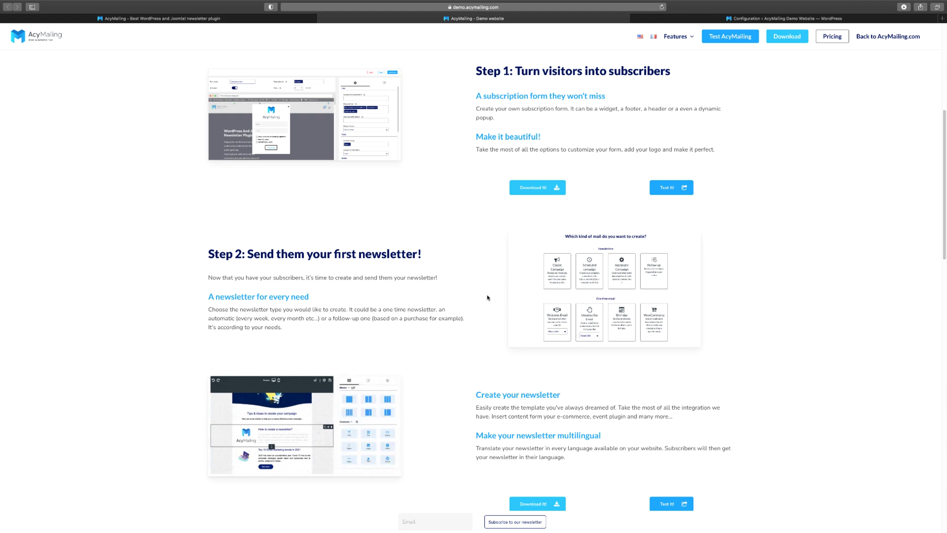
scroll(487, 297, down, 1)
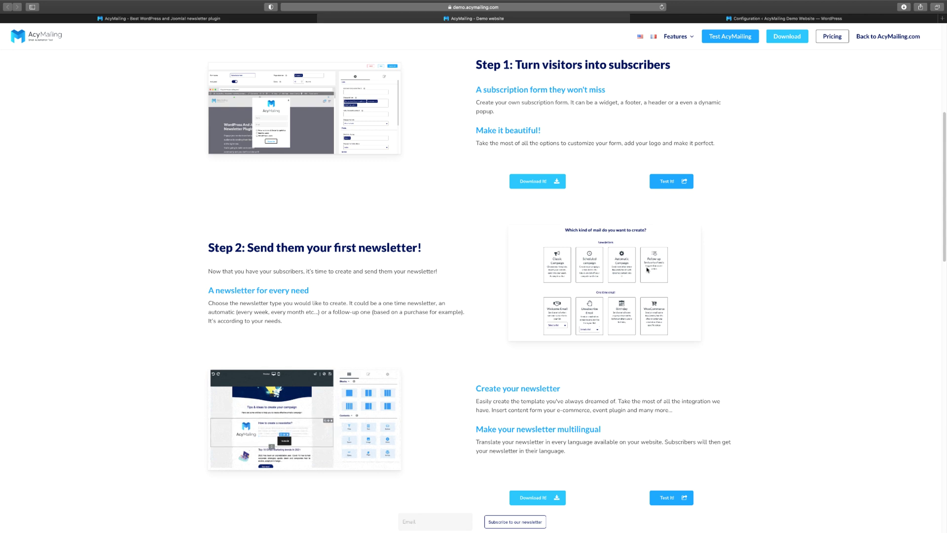
scroll(465, 277, down, 1)
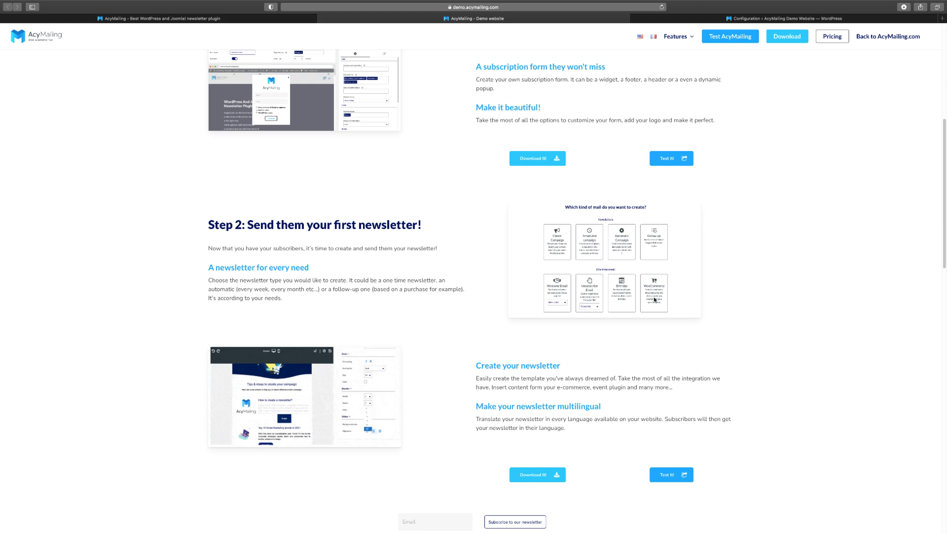
scroll(654, 296, down, 1)
scroll(654, 297, down, 1)
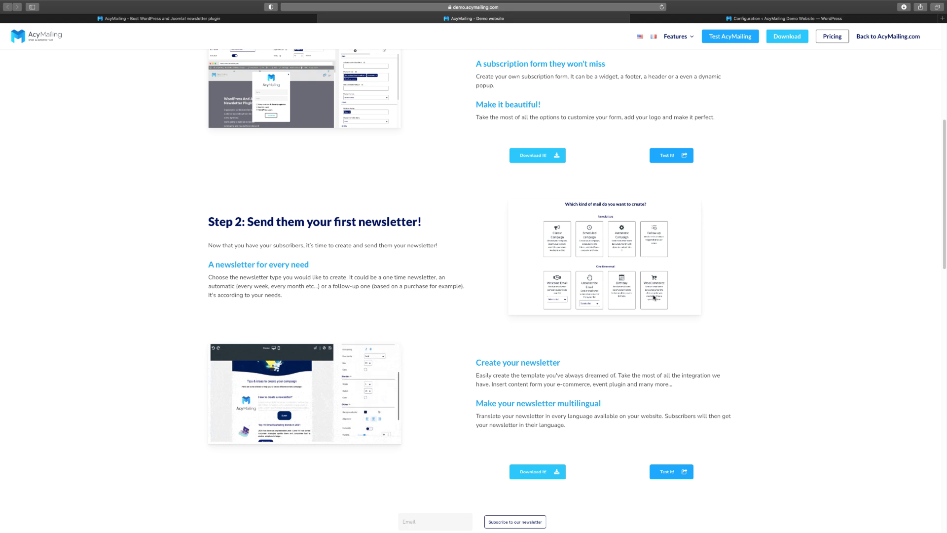
scroll(654, 296, down, 7)
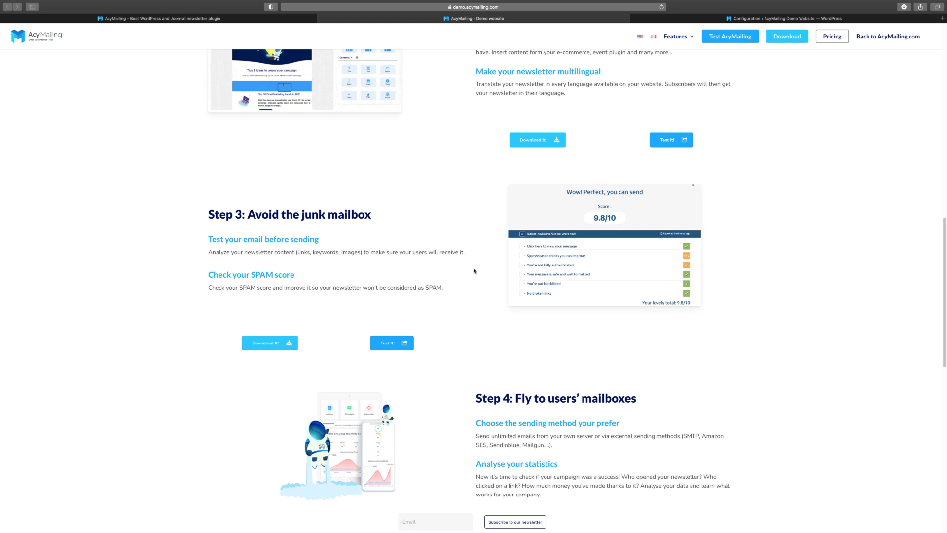
- Scroll down to the 'Want more?' comparison table with The Newsletter plugin and Mailpoet
scroll(562, 267, down, 3)
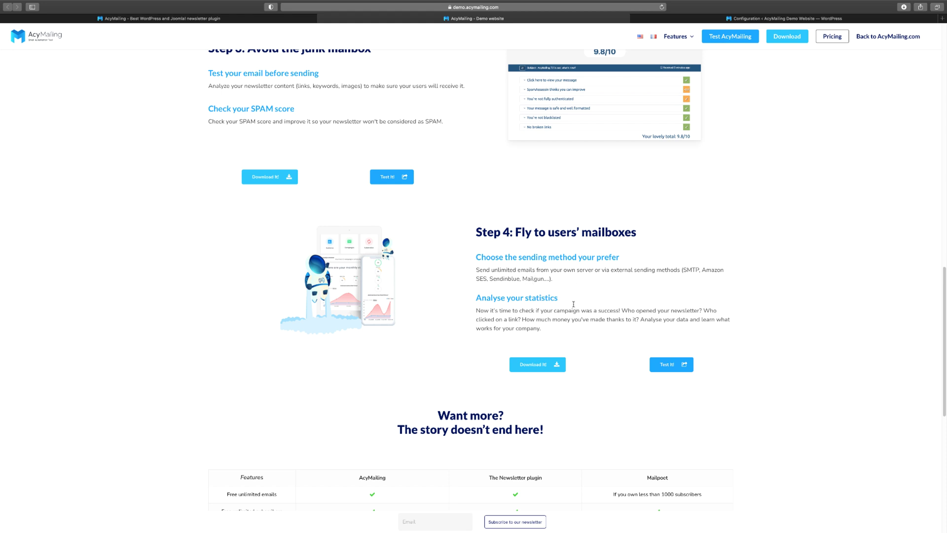
scroll(475, 310, down, 1)
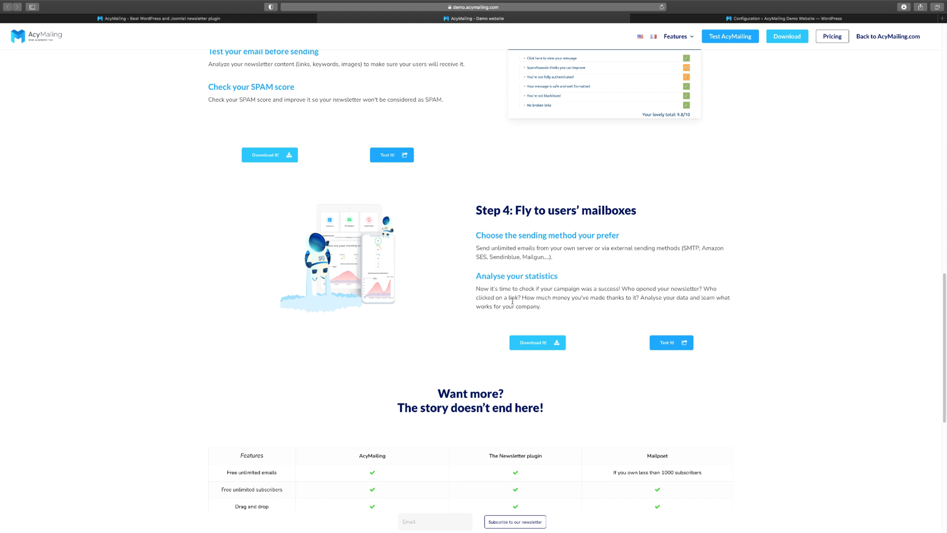
scroll(513, 301, down, 5)
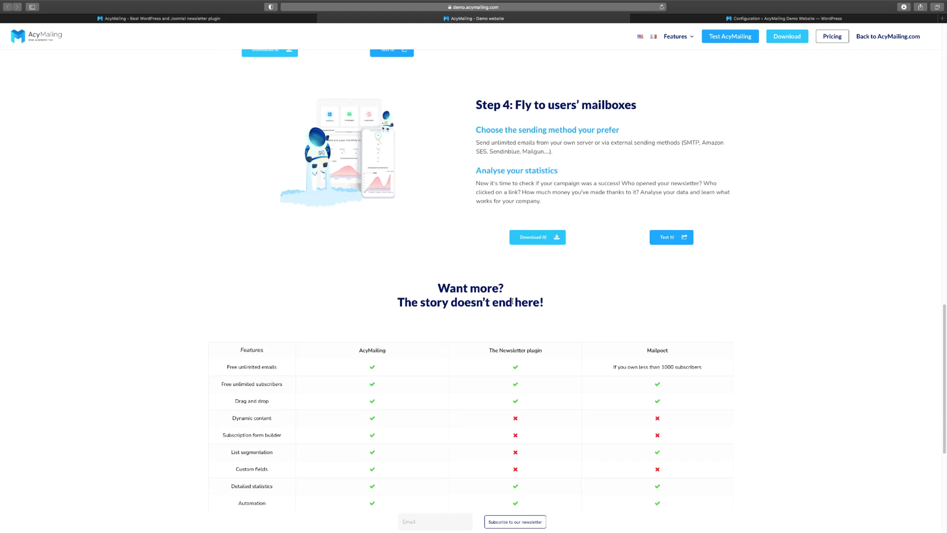
scroll(499, 384, down, 7)
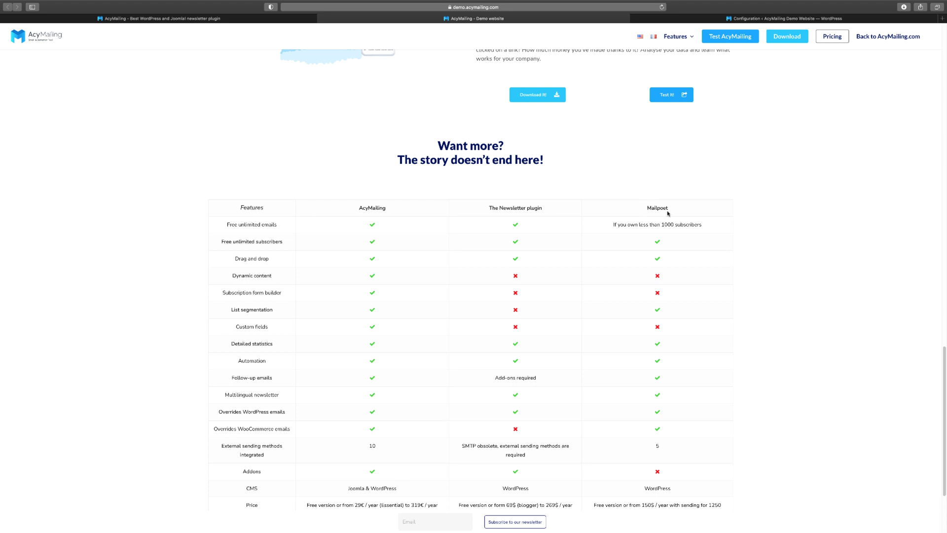
scroll(470, 273, down, 2)
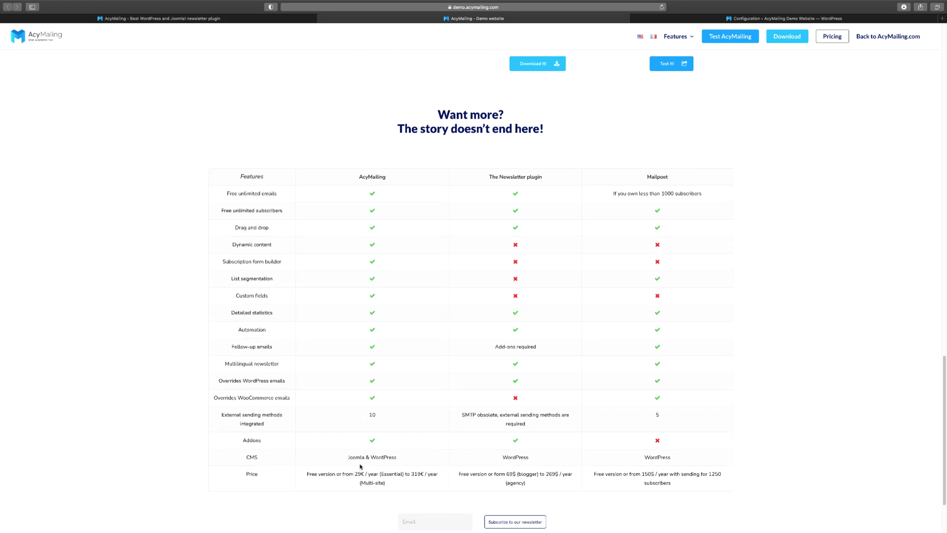
scroll(364, 458, down, 1)
scroll(365, 458, down, 1)
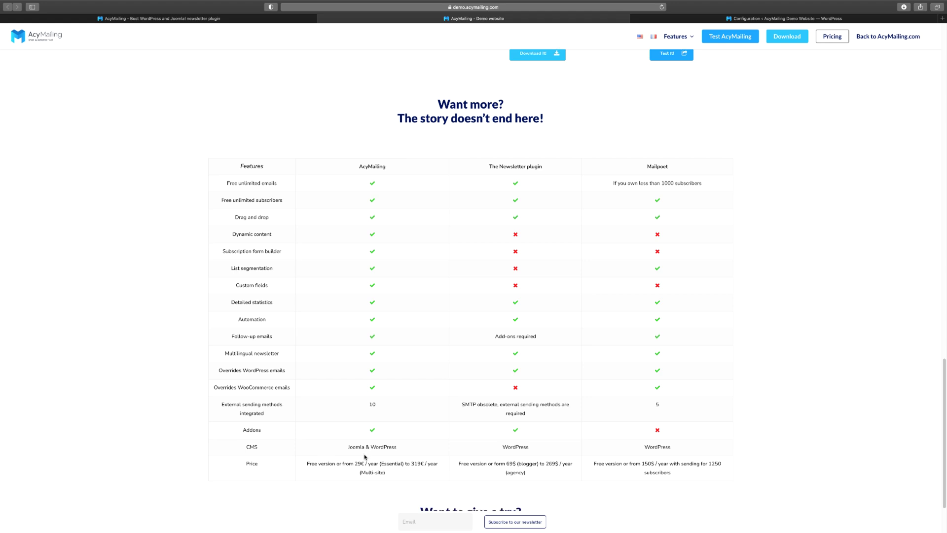
- Scroll back up to the 'Welcome To AcyMailing Demo Website!' banner
scroll(365, 458, up, 10)
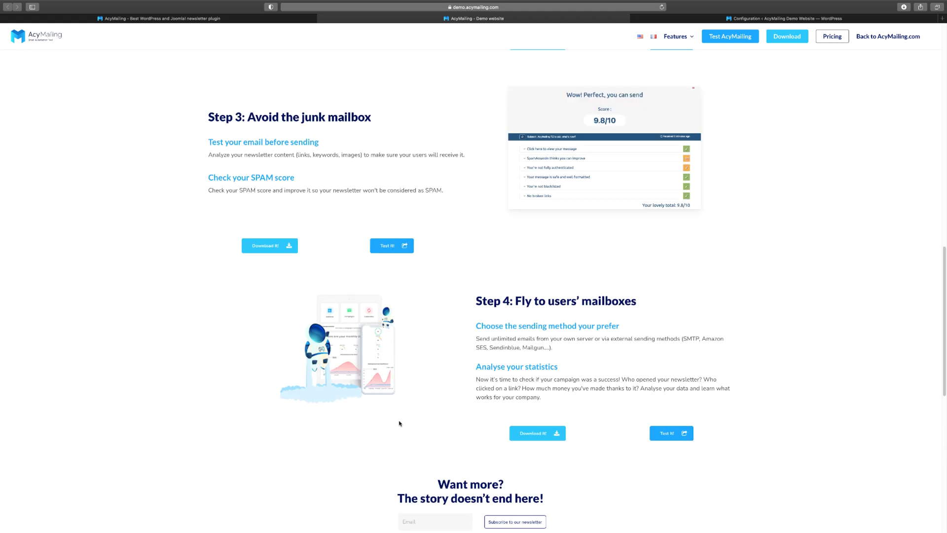
scroll(400, 423, up, 2)
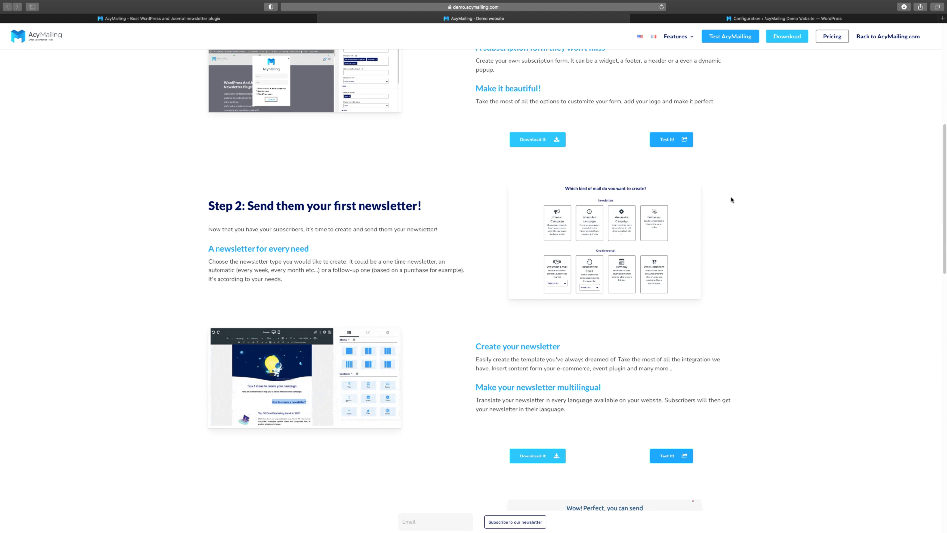
scroll(754, 173, up, 3)
scroll(754, 174, up, 2)
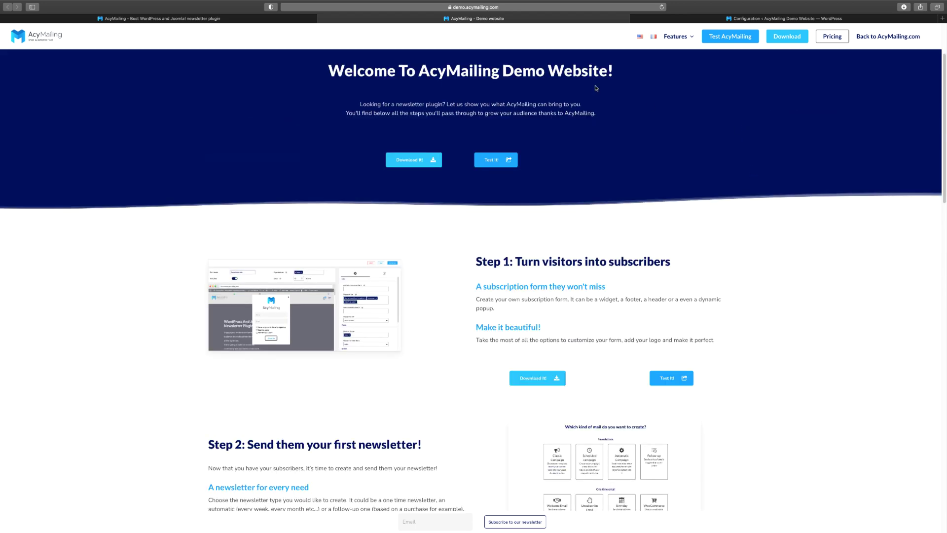
- Switch to the WordPress admin and open the AcyMailing Dashboard from the sidebar
click(692, 20)
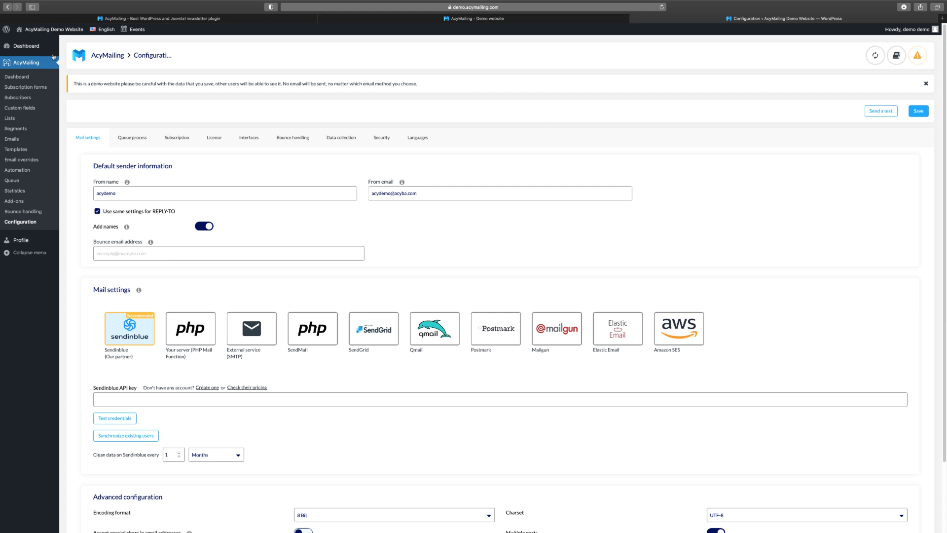
click(32, 65)
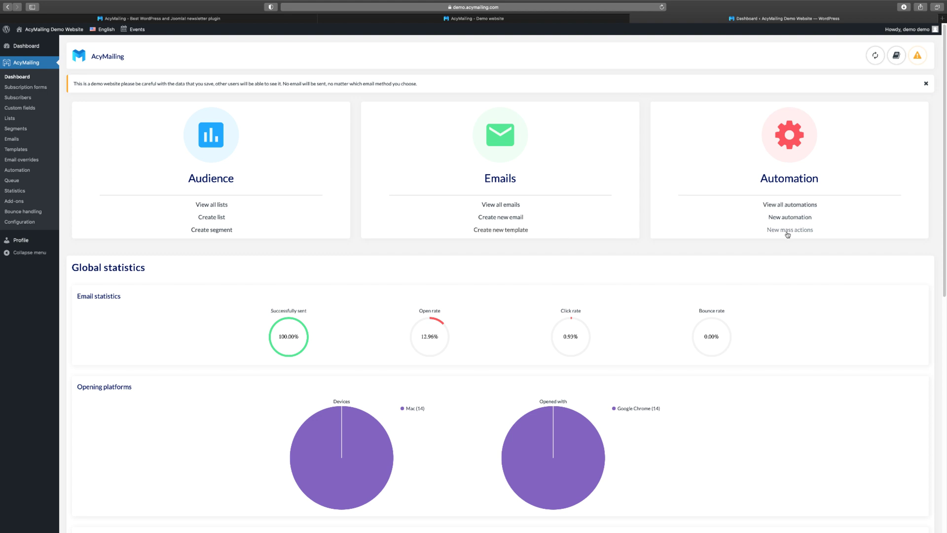
- Scroll down the dashboard statistics to the Open and click rate chart
scroll(314, 266, down, 3)
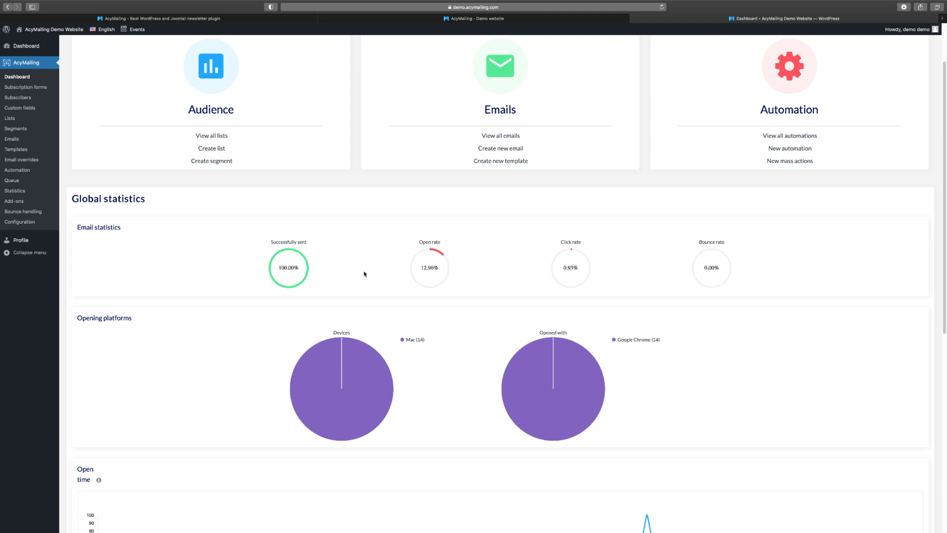
scroll(383, 258, down, 1)
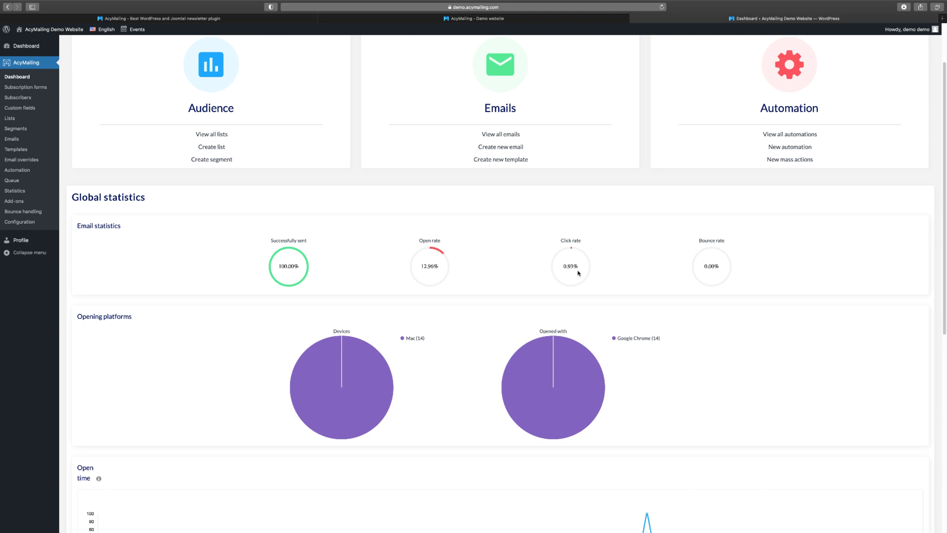
scroll(573, 258, down, 2)
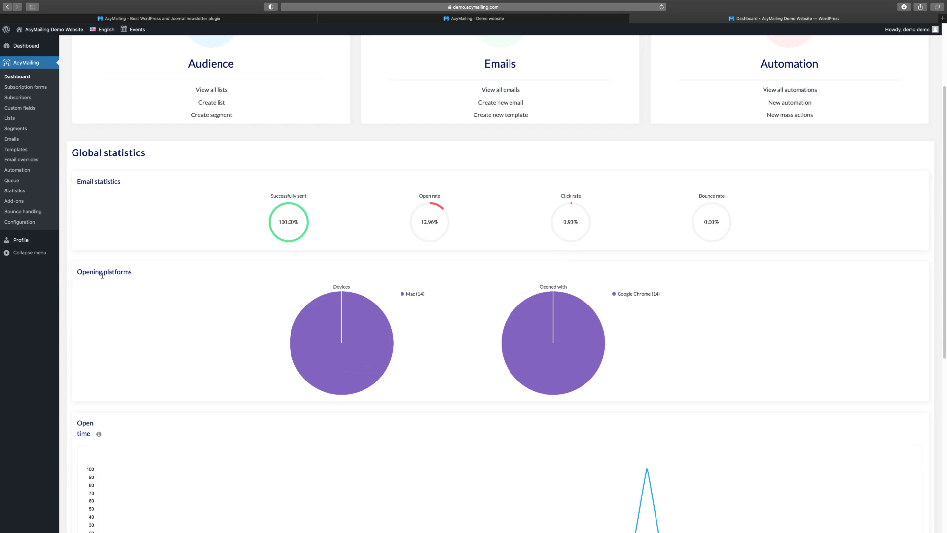
mouse_move(333, 316)
mouse_move(568, 328)
scroll(509, 327, down, 5)
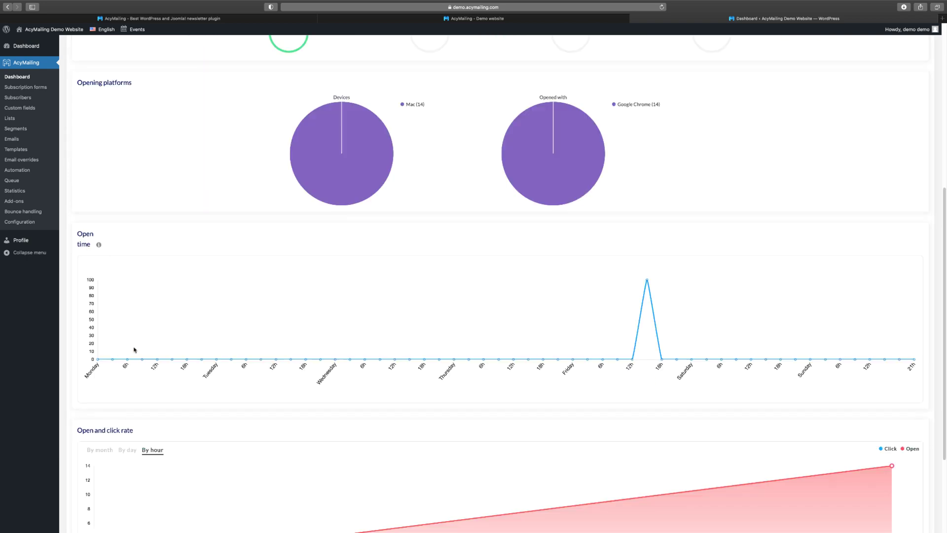
scroll(731, 330, down, 1)
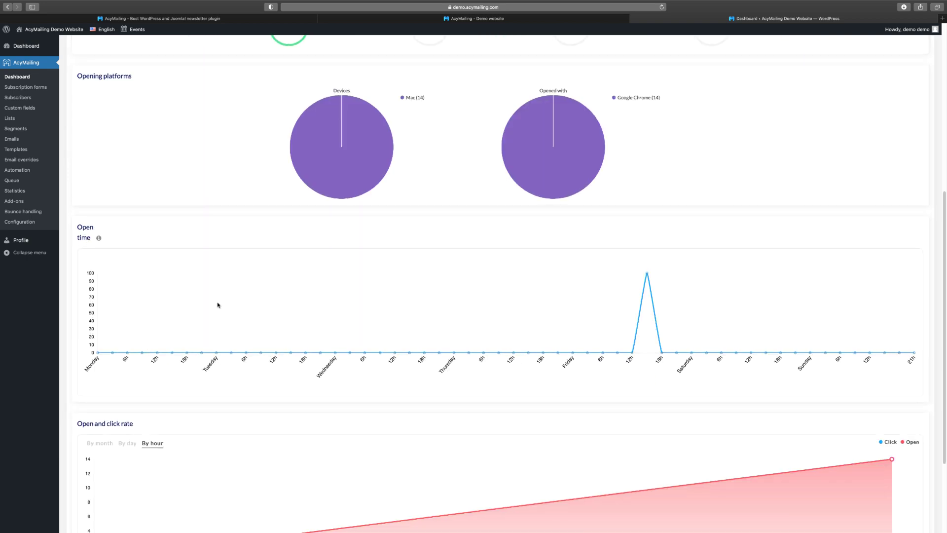
scroll(148, 311, down, 1)
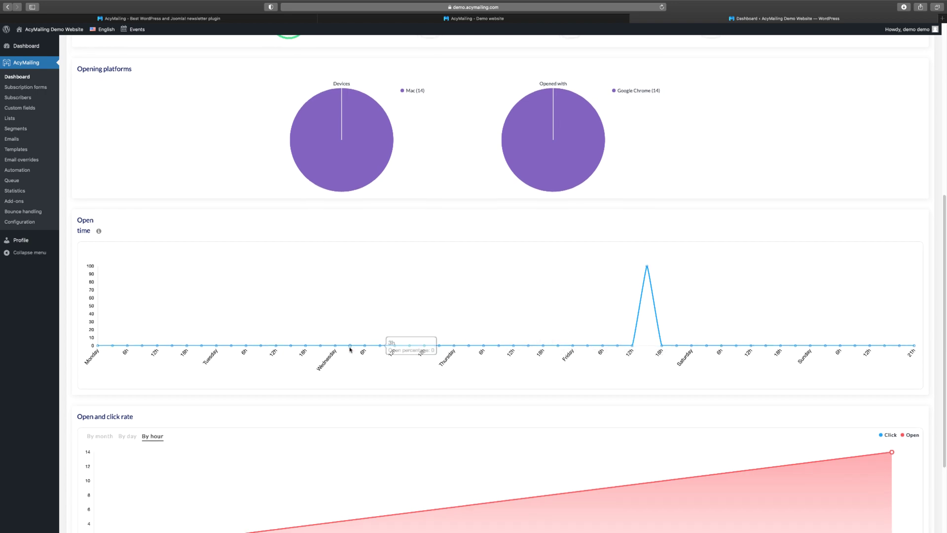
scroll(355, 353, down, 5)
scroll(135, 333, down, 1)
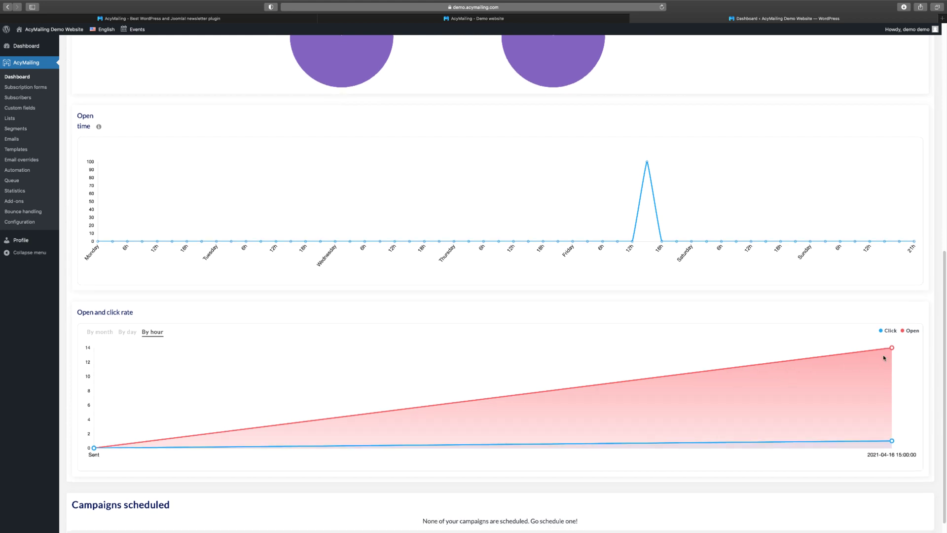
scroll(865, 365, down, 1)
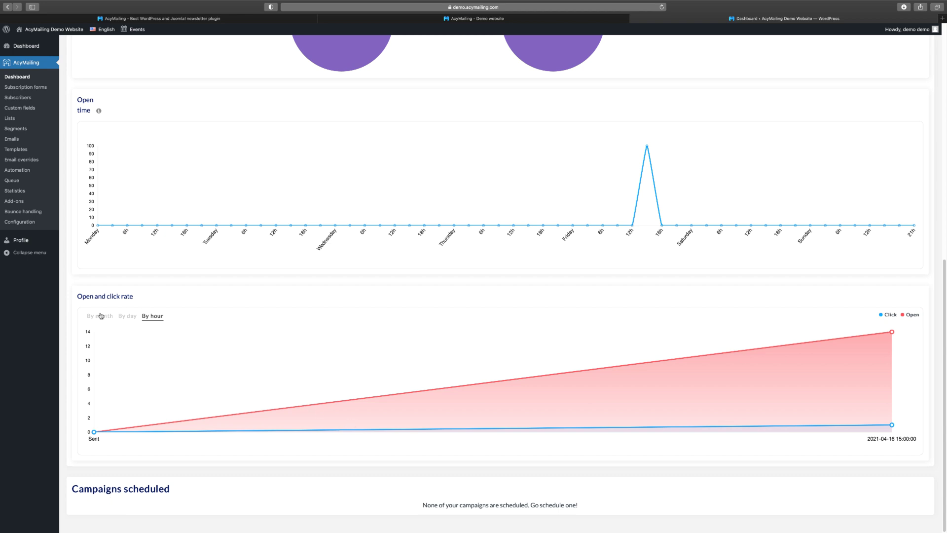
- Show the Open and click rate chart by day, then by month, and return upward
click(122, 318)
click(100, 317)
scroll(275, 340, up, 6)
scroll(275, 342, up, 3)
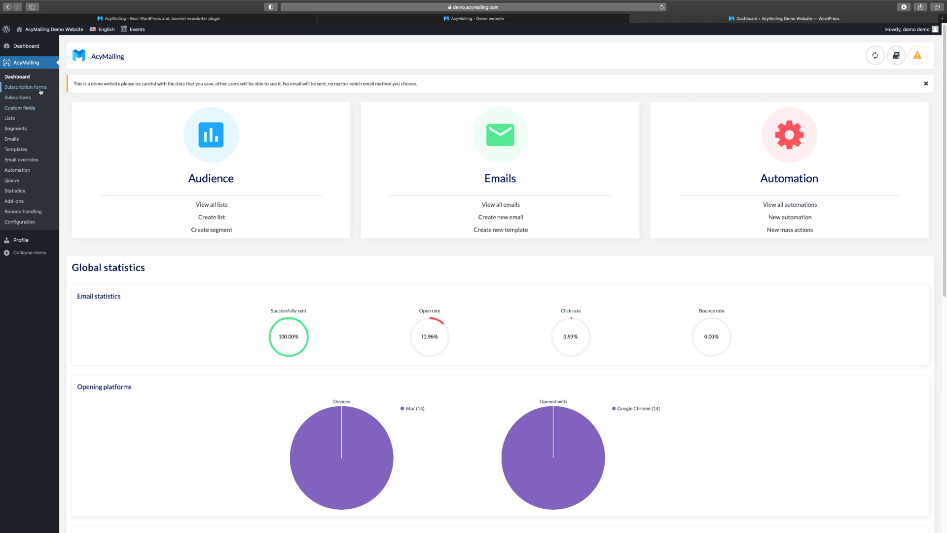
- Open AcyMailing's Configuration and look over the sender fields such as From name
click(20, 223)
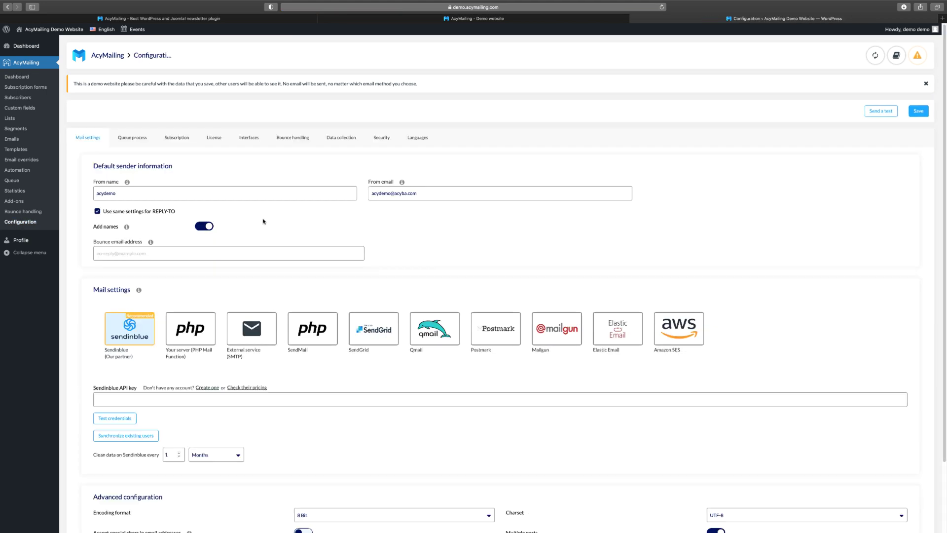
click(251, 199)
scroll(251, 199, down, 1)
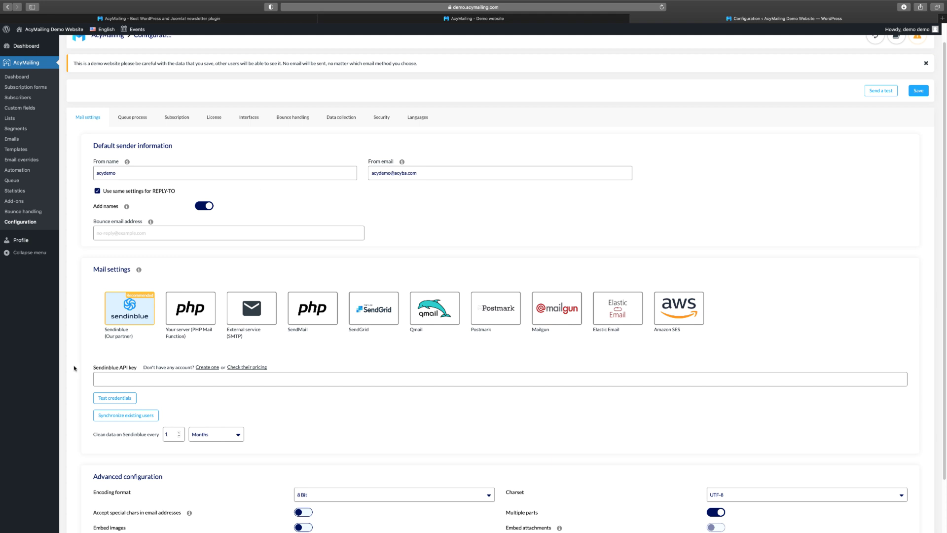
scroll(218, 323, up, 1)
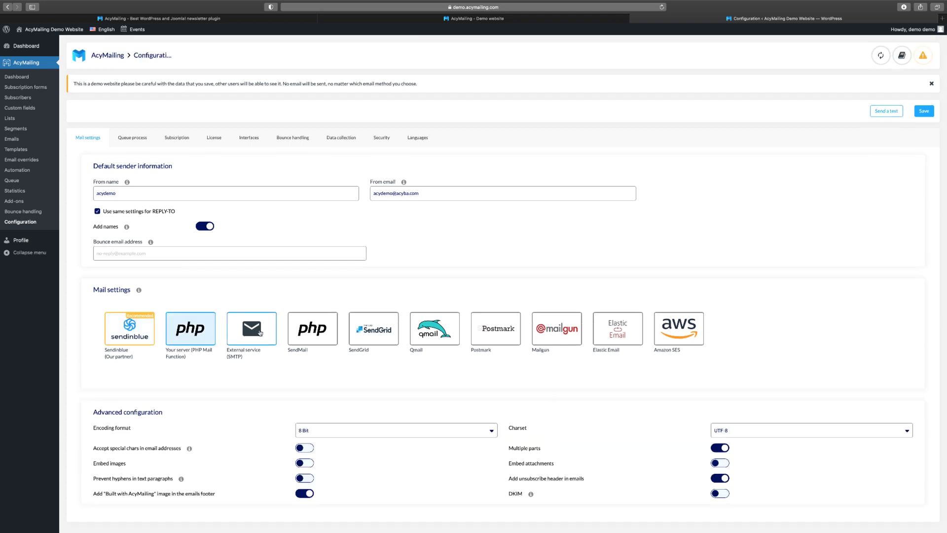
- Try SendMail, SendGrid, Qmail, Postmark and Mailgun, then set Amazon SES as the sending method
click(261, 313)
click(317, 337)
click(366, 335)
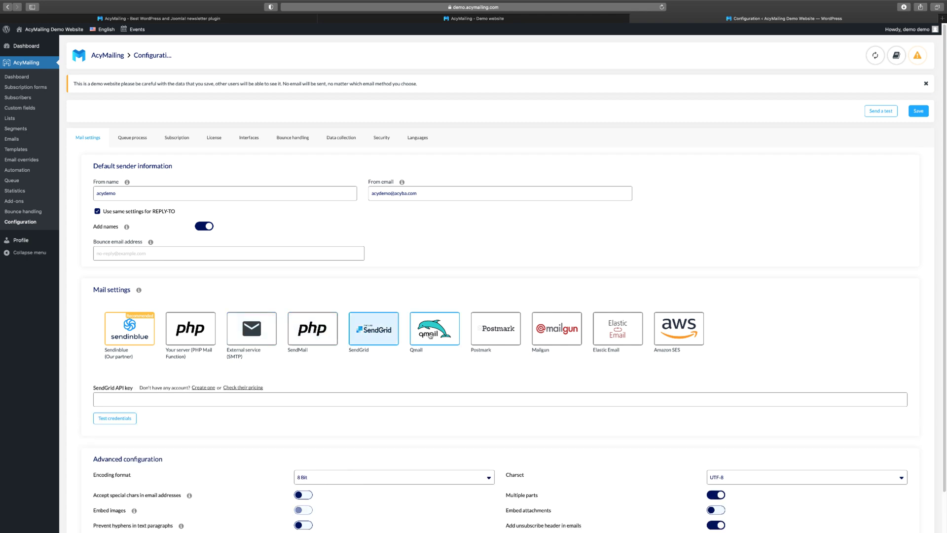
click(429, 337)
click(493, 334)
click(558, 333)
click(666, 333)
- Review the Amazon SES fields and bounce email address, then go to Queue process
scroll(383, 366, down, 3)
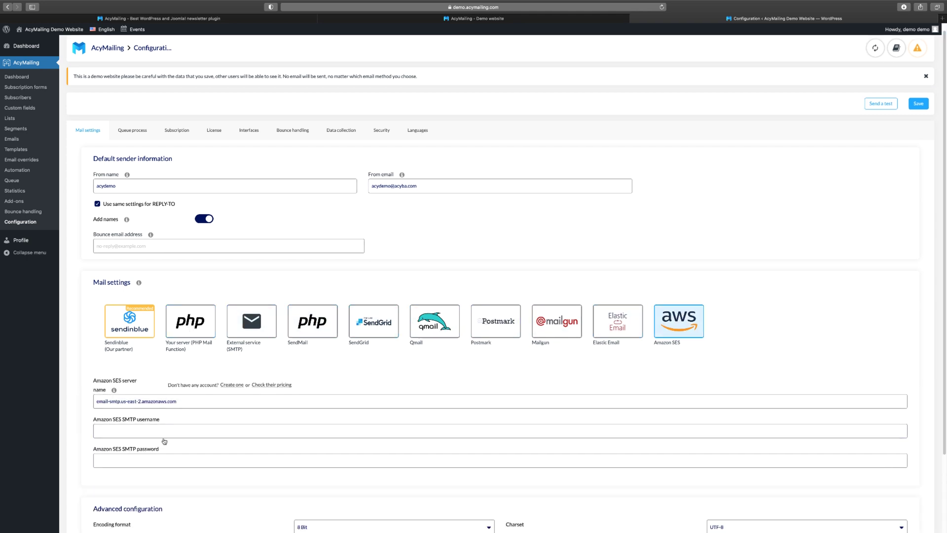
scroll(235, 419, up, 3)
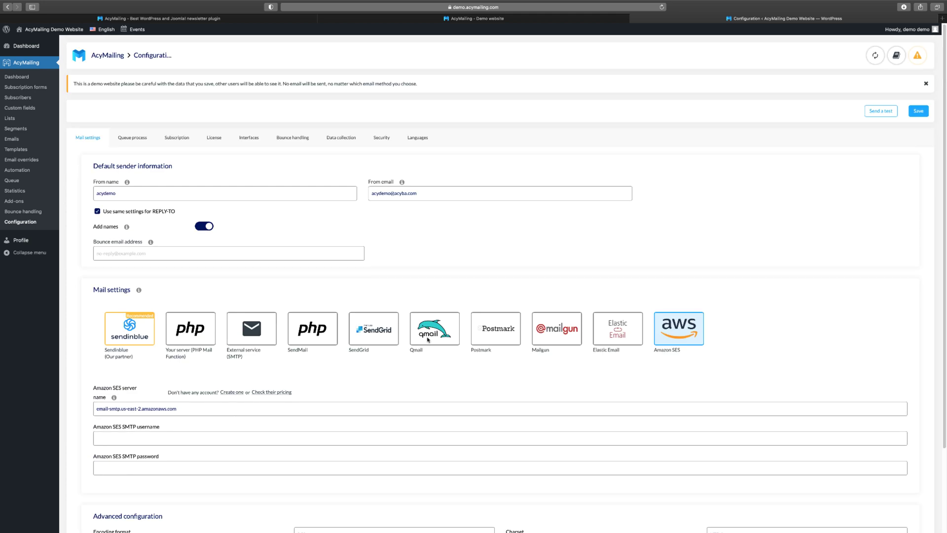
click(133, 255)
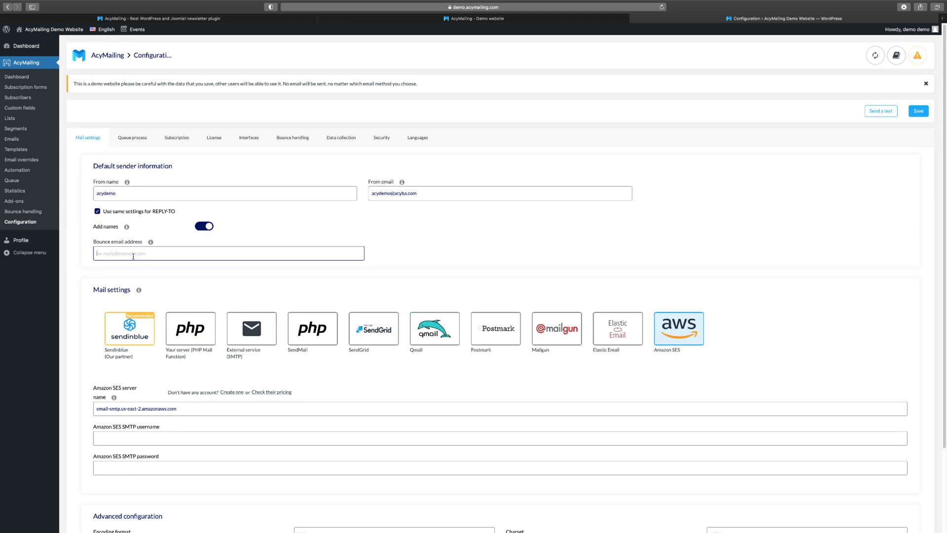
click(134, 139)
- Open the 'Send a report' choices and close them, keeping 'only if AcyMailing executes an action'
click(306, 185)
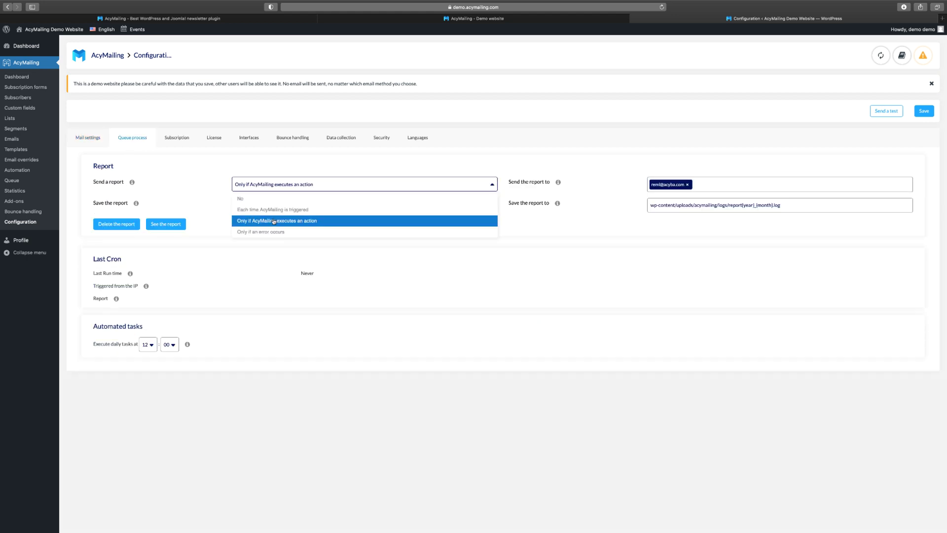
click(318, 164)
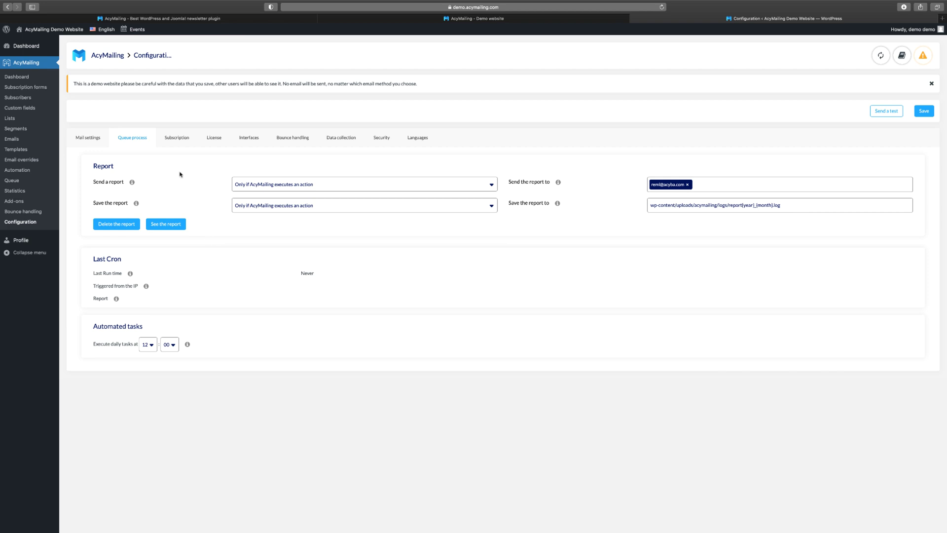
- Open the Subscription tab and browse confirmation, notification, WordPress and WooCommerce sections
click(179, 143)
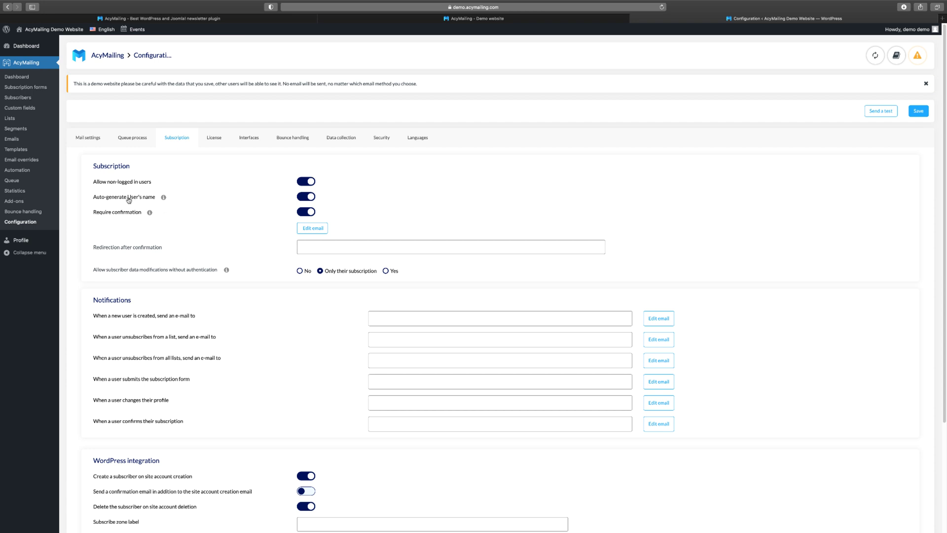
click(115, 250)
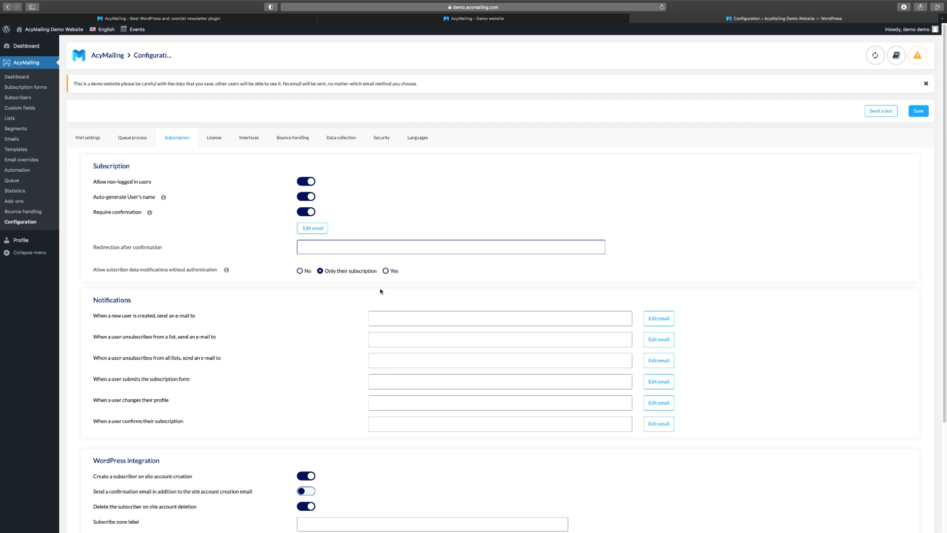
scroll(384, 293, down, 2)
scroll(496, 284, down, 1)
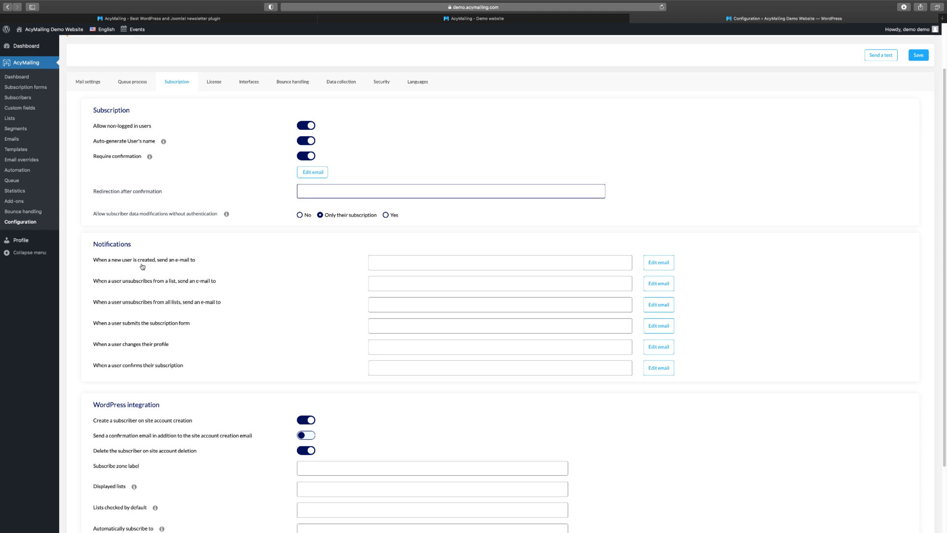
click(450, 264)
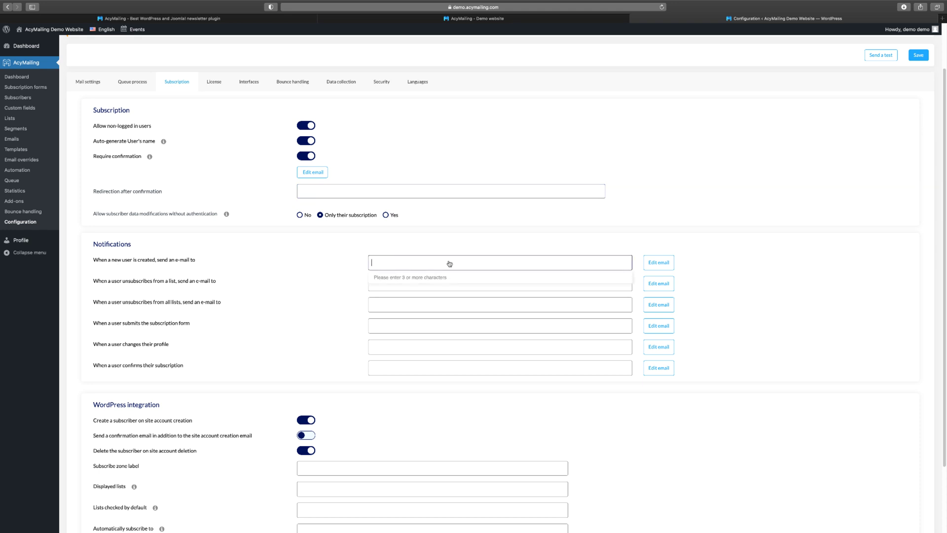
click(202, 292)
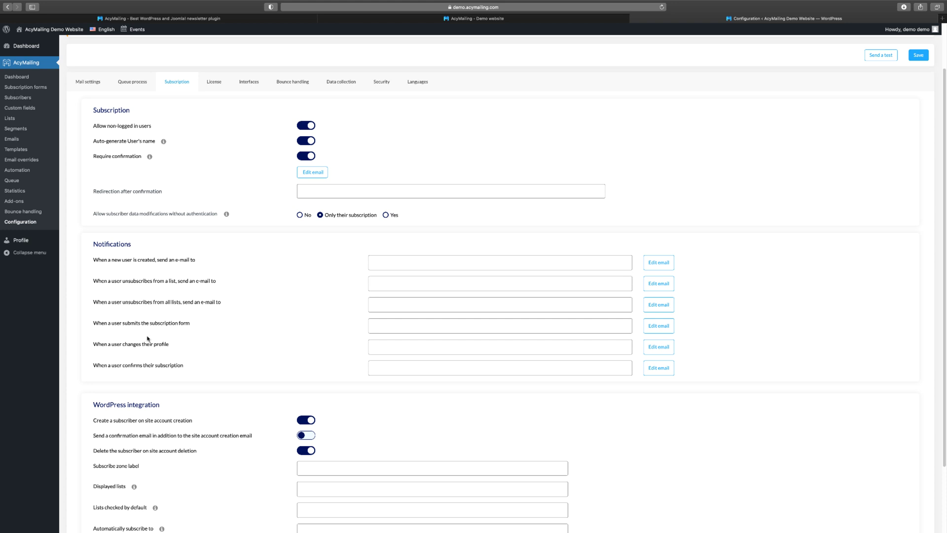
scroll(247, 328, down, 1)
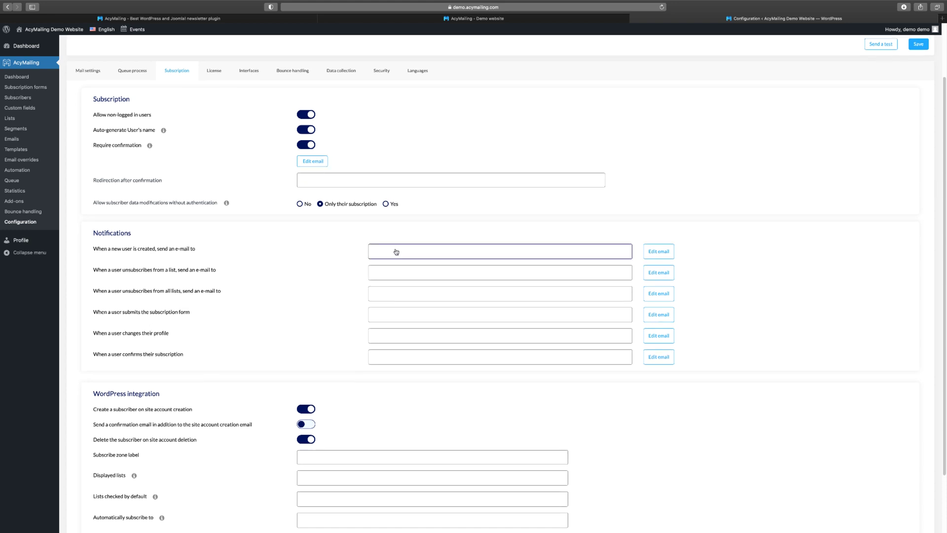
scroll(381, 345, down, 3)
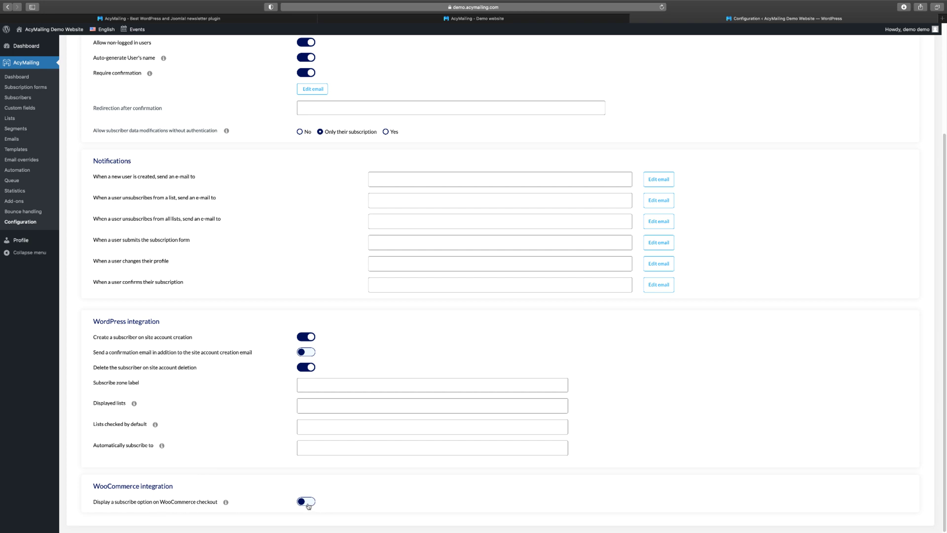
scroll(287, 477, up, 5)
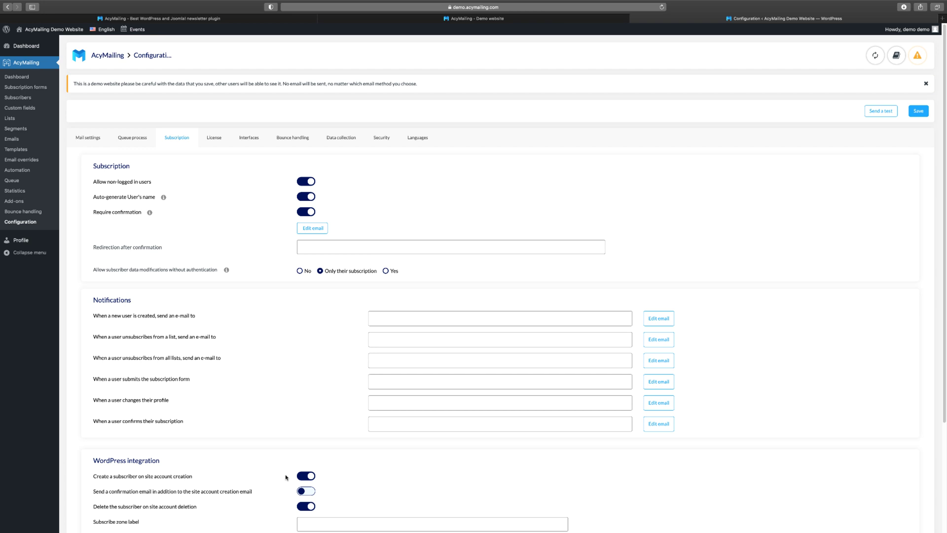
- Step through License, Interfaces, Bounce handling, Data collection and Security, ending on Languages
click(214, 141)
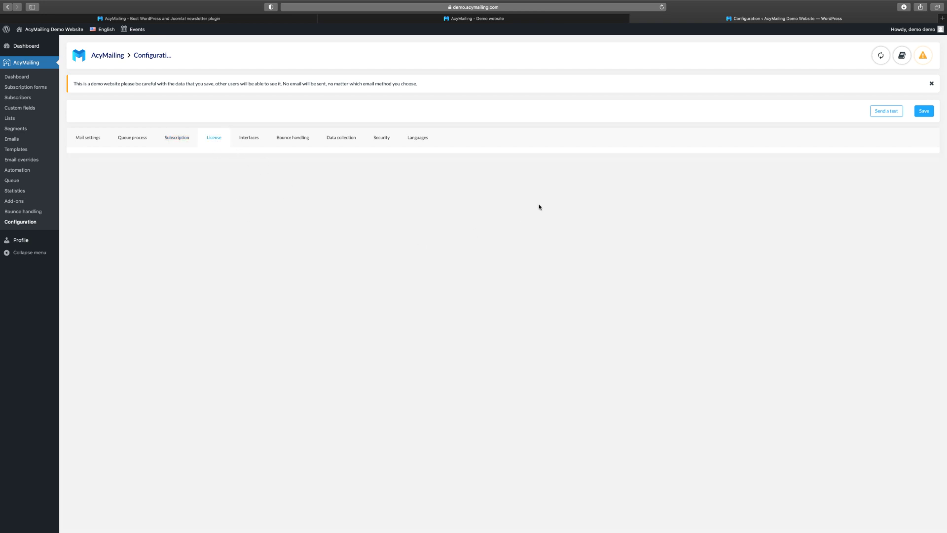
click(256, 143)
click(288, 140)
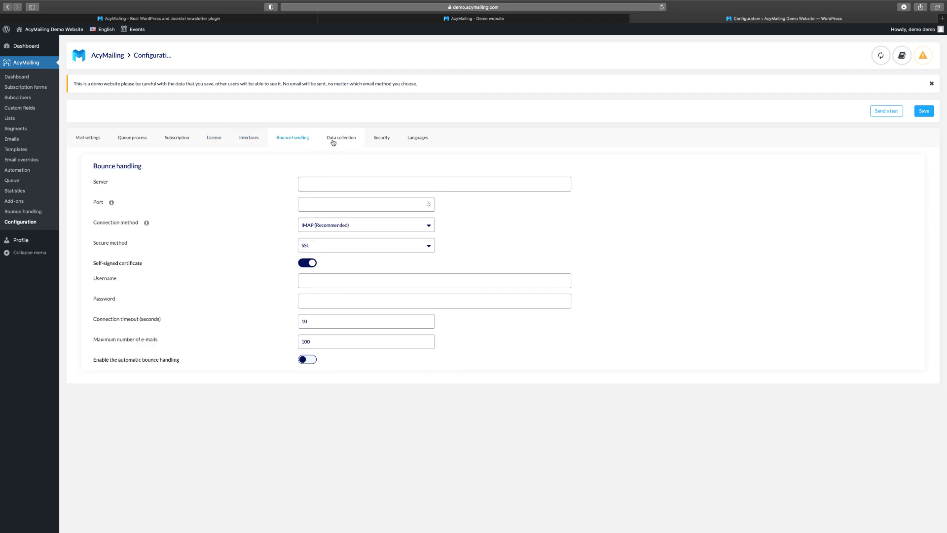
click(296, 140)
click(335, 138)
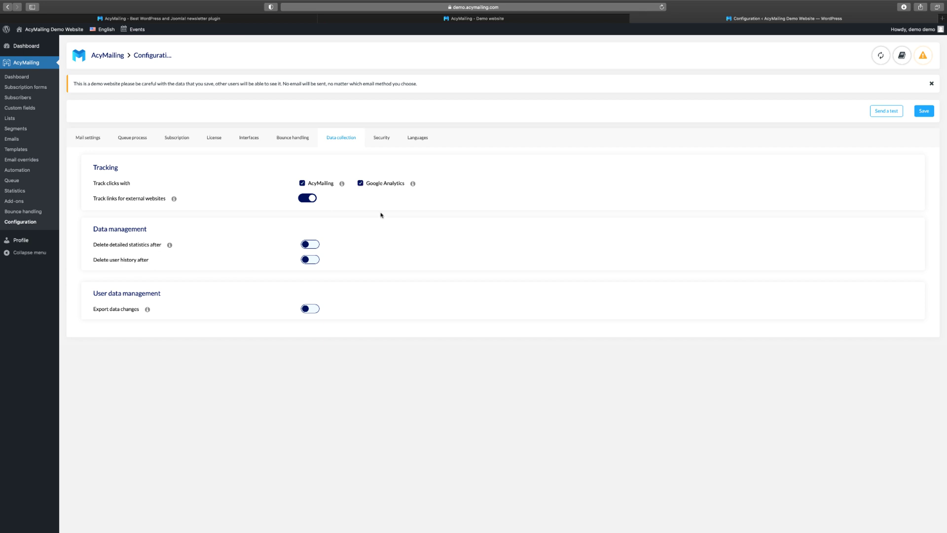
click(390, 139)
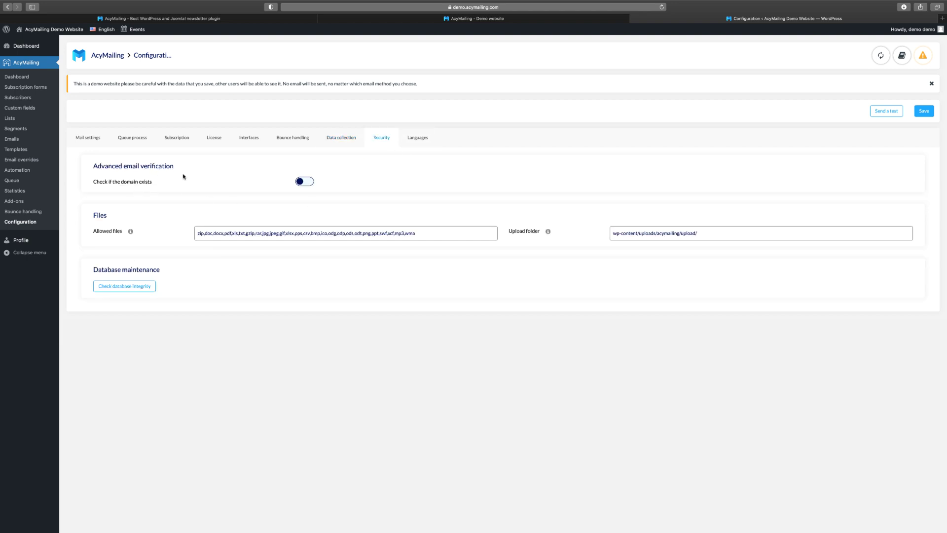
click(435, 144)
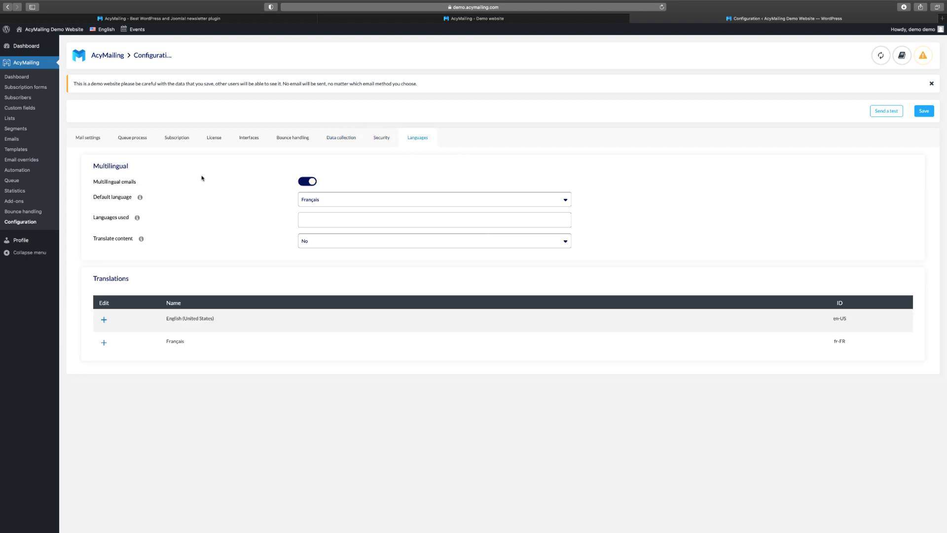
- Create a new Popup-type form from the Subscription forms list
click(23, 90)
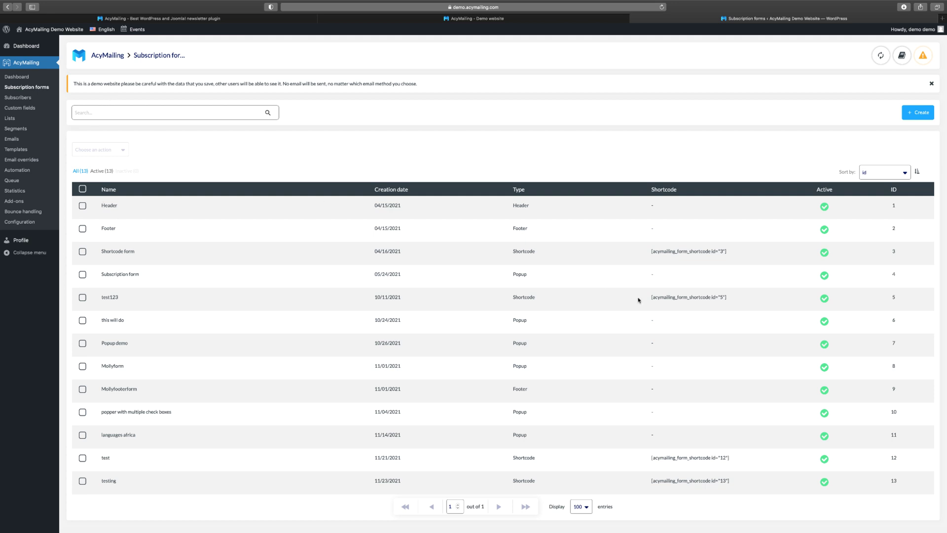
click(922, 113)
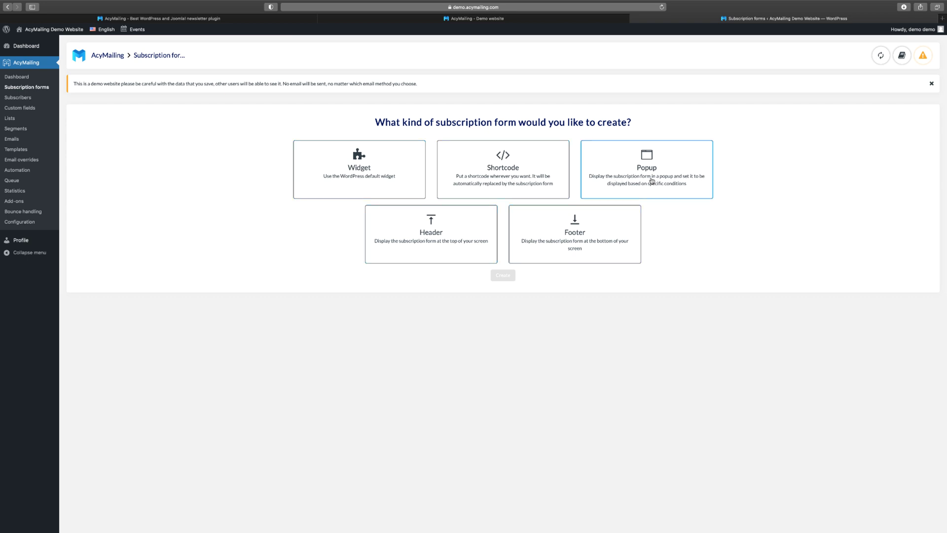
click(652, 181)
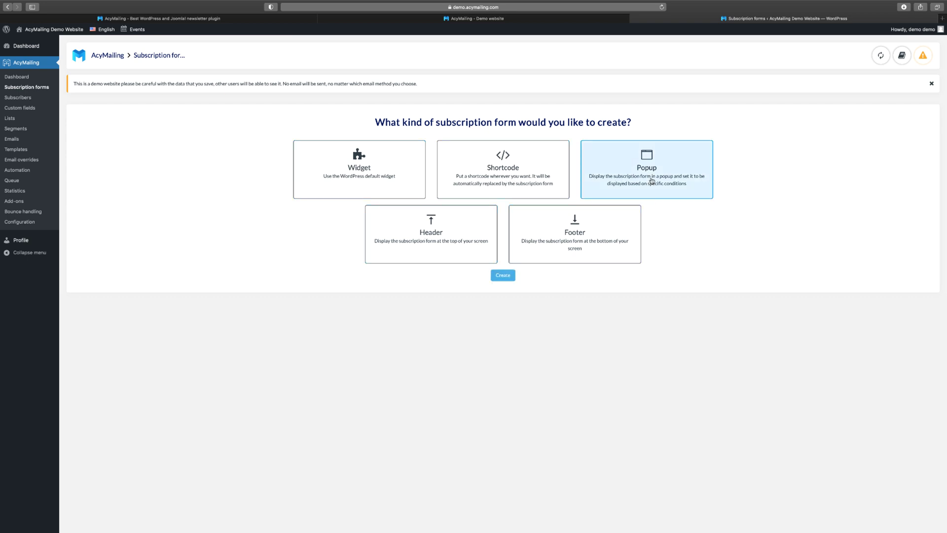
click(504, 277)
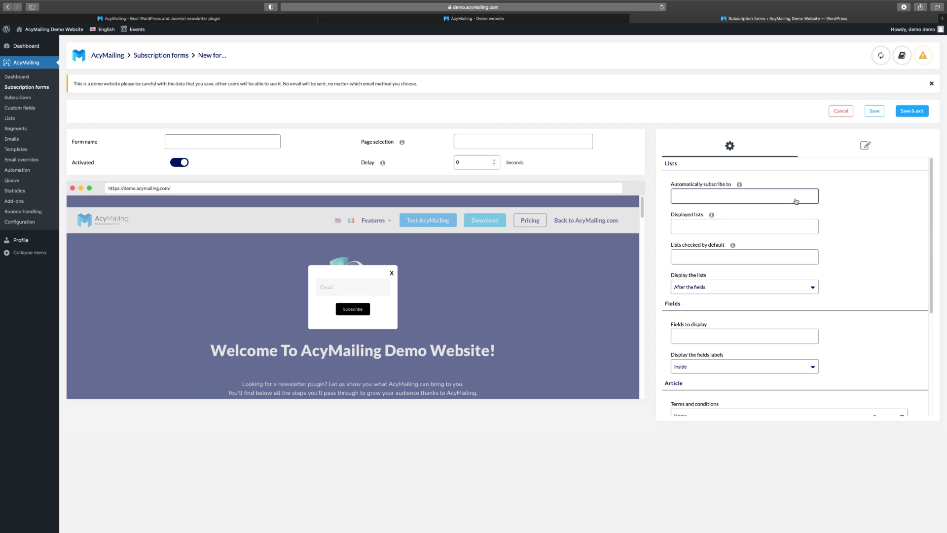
- Look over the popup form's auto-subscribe lists and its Redirections confirmation message setting
click(729, 200)
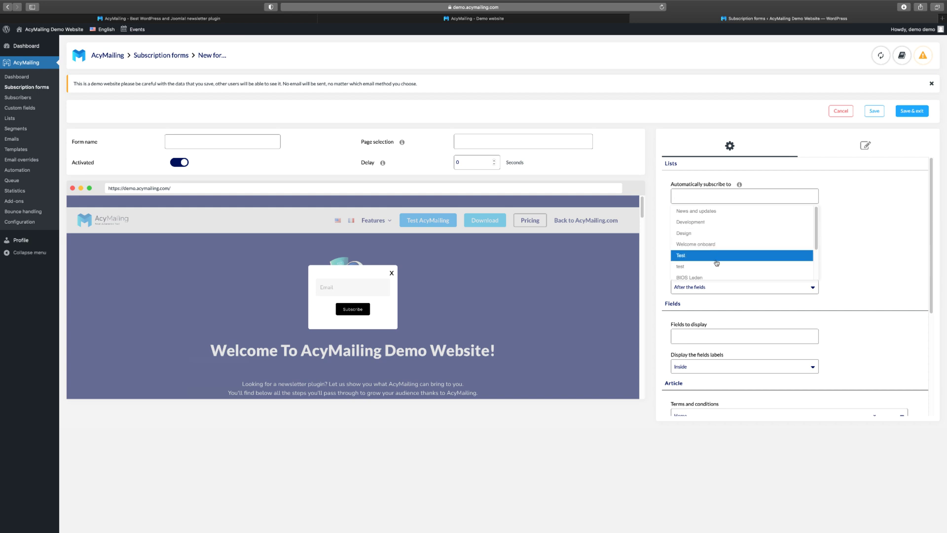
click(858, 240)
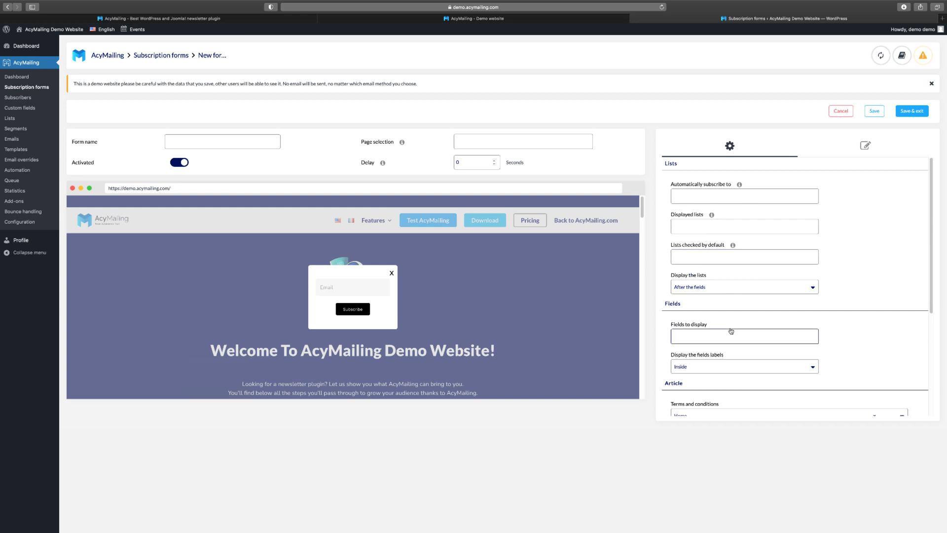
scroll(730, 296, down, 5)
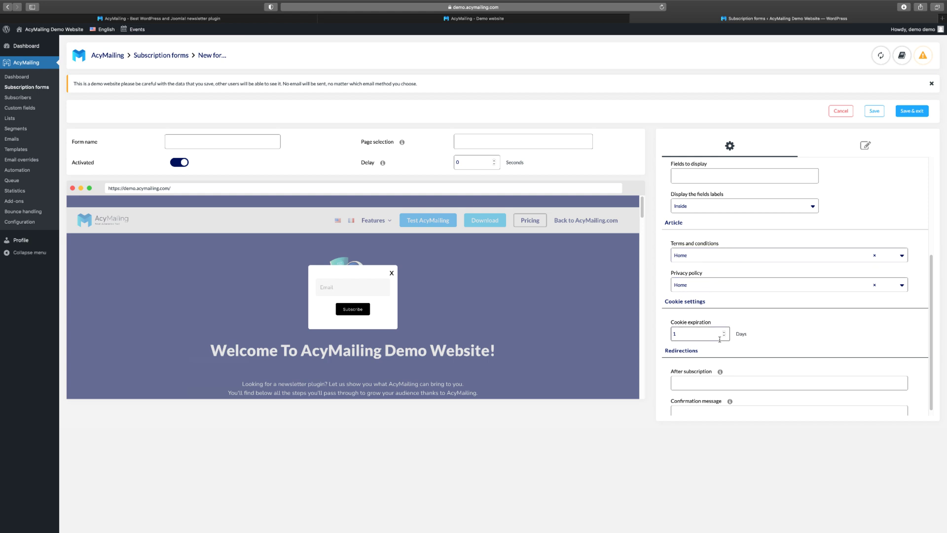
scroll(740, 315, down, 1)
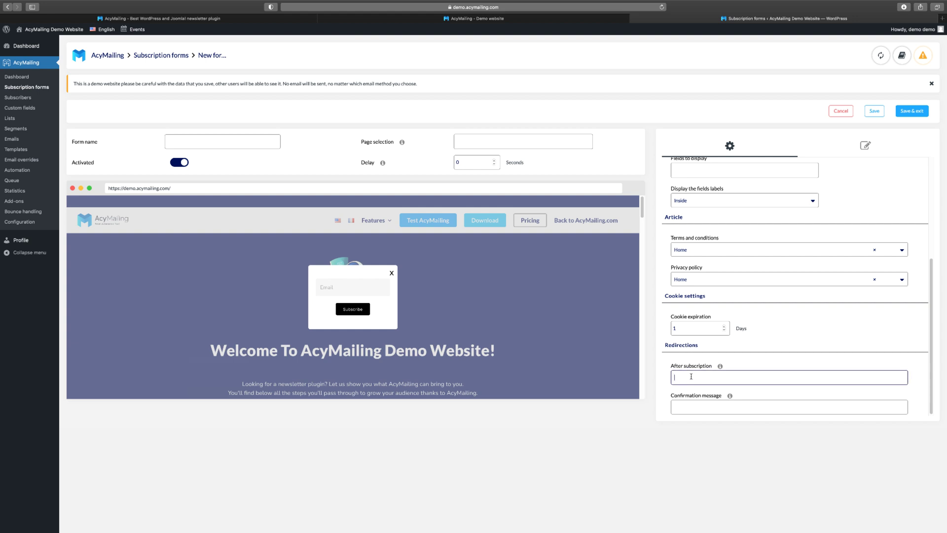
click(704, 400)
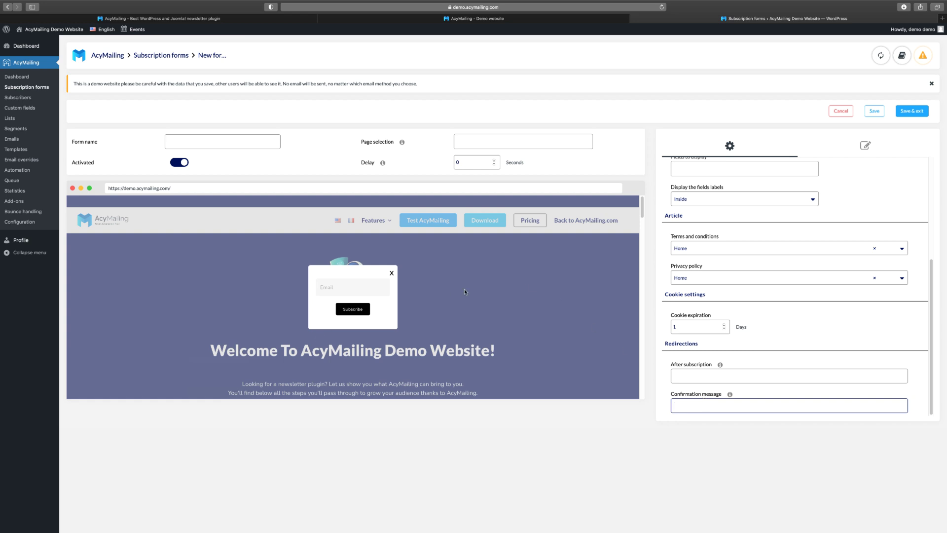
scroll(733, 280, up, 5)
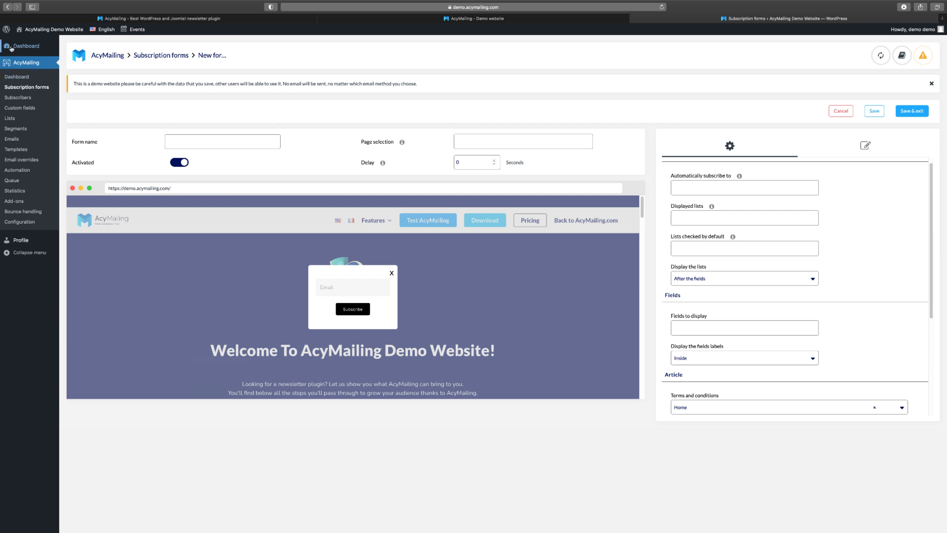
- Discard the popup form, glance at the new form types, then open Subscribers' Custom fields
click(846, 113)
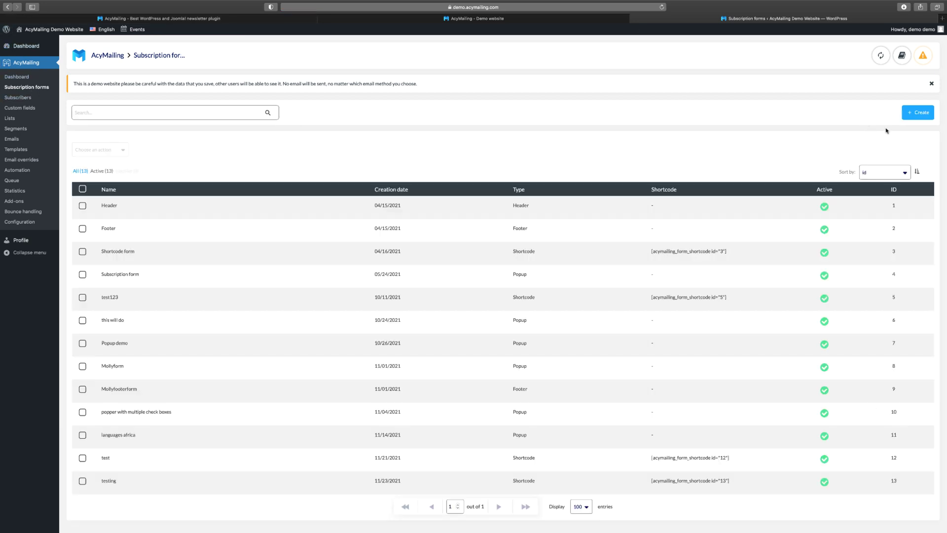
click(918, 113)
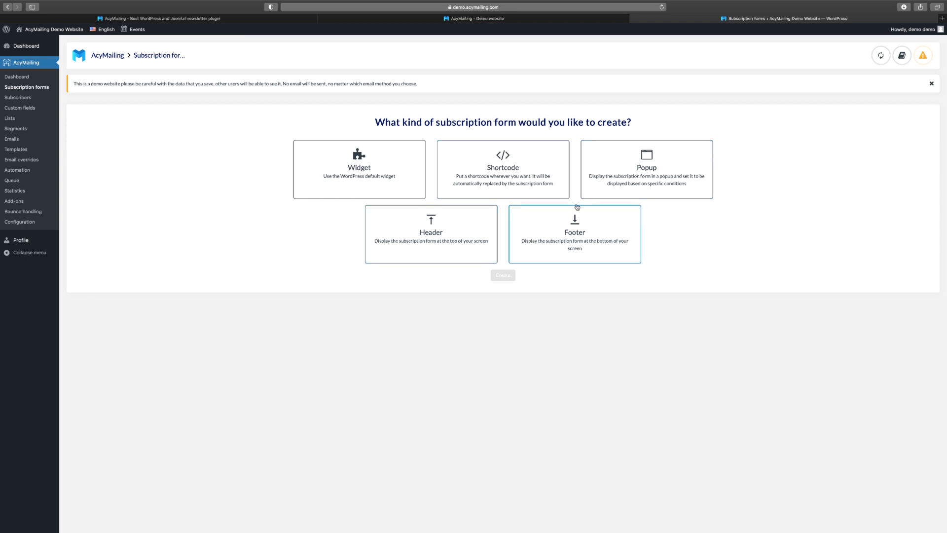
click(24, 98)
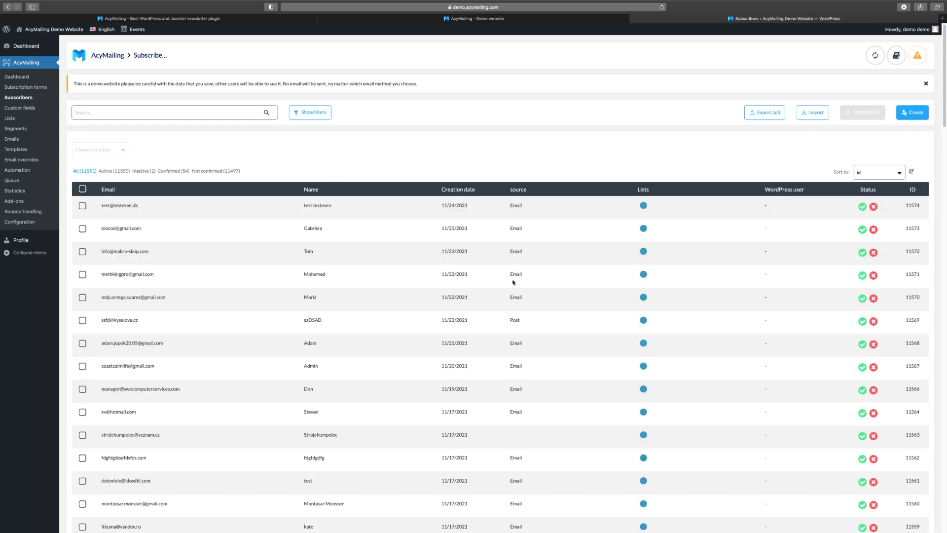
click(30, 108)
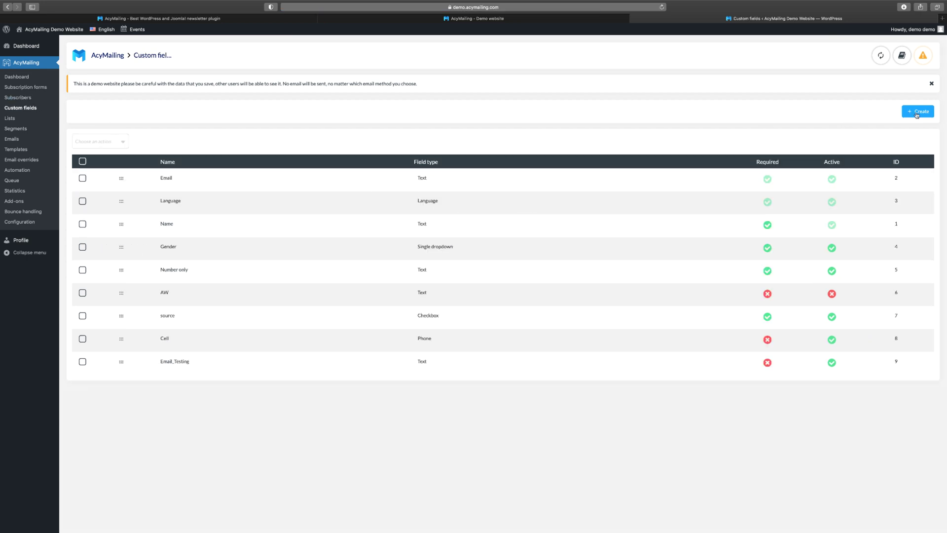
- Browse the field types for a new custom field, leaving Text, then go to Lists
click(923, 112)
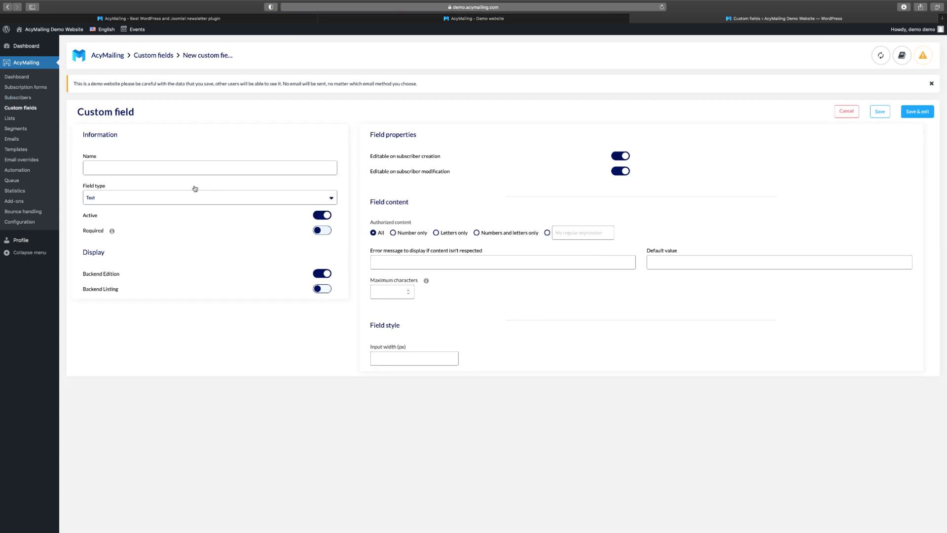
click(184, 169)
click(161, 198)
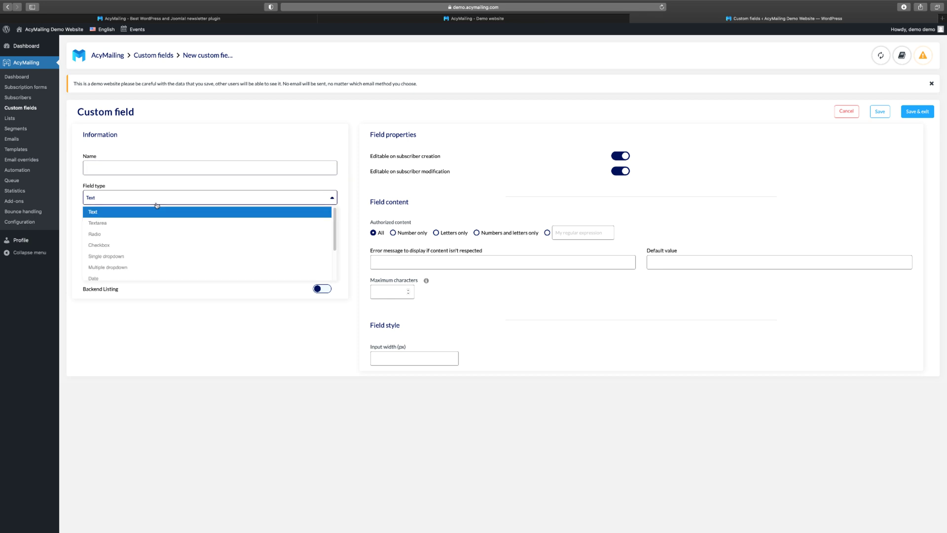
scroll(138, 245, down, 3)
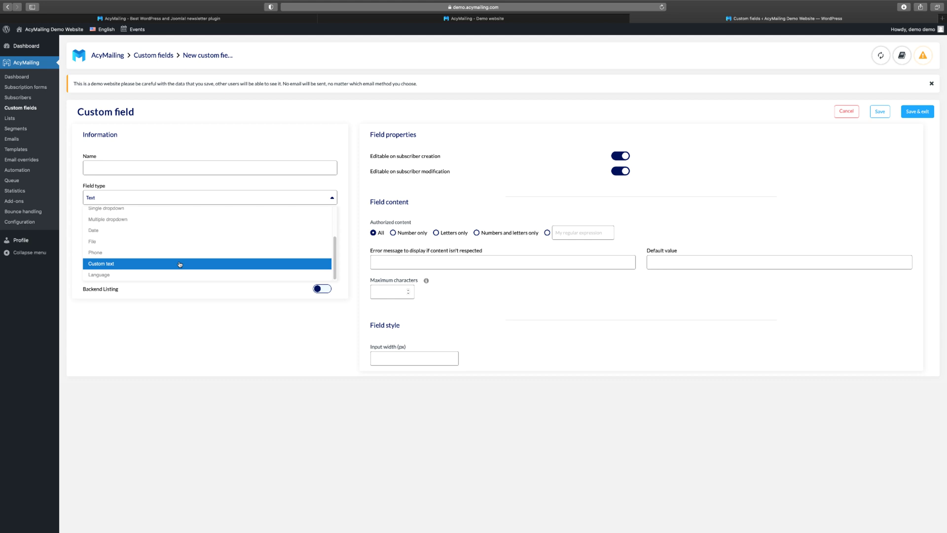
click(474, 201)
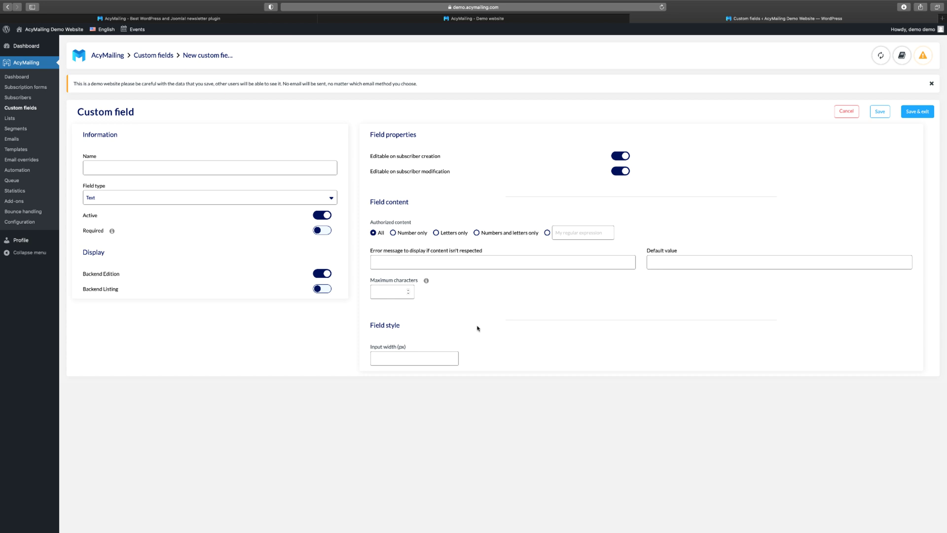
click(10, 118)
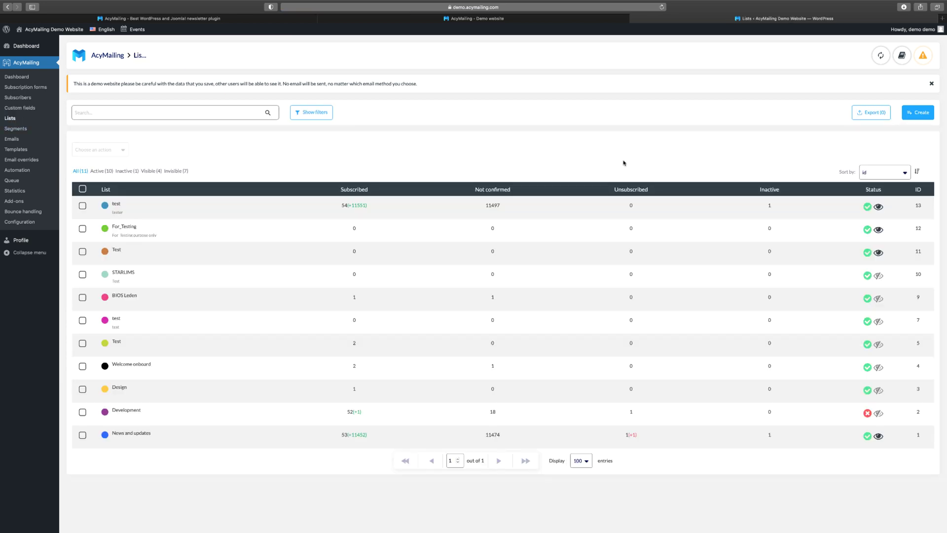
- Inspect the test list: 54 subscribed, 11497 not confirmed, 1 inactive, and its member subscribers
click(117, 208)
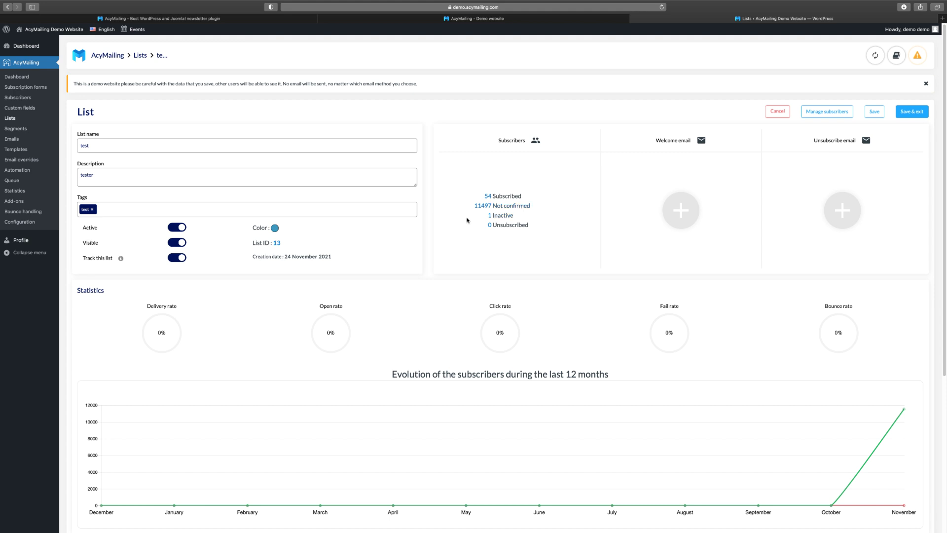
scroll(462, 221, down, 5)
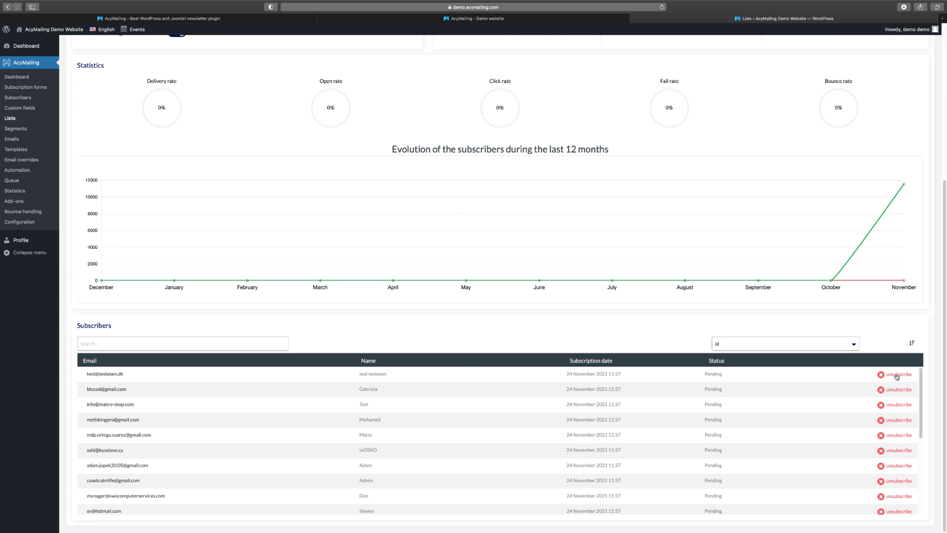
scroll(560, 336, up, 5)
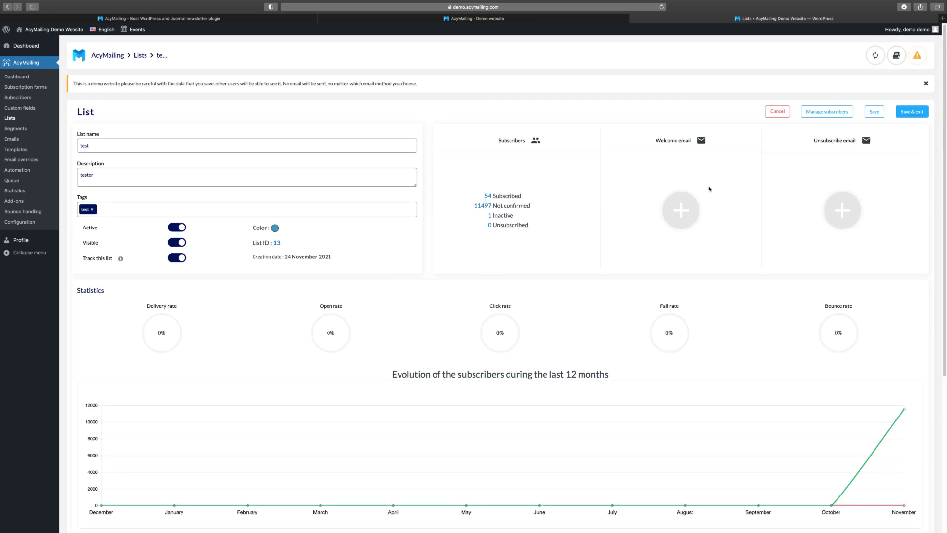
click(827, 111)
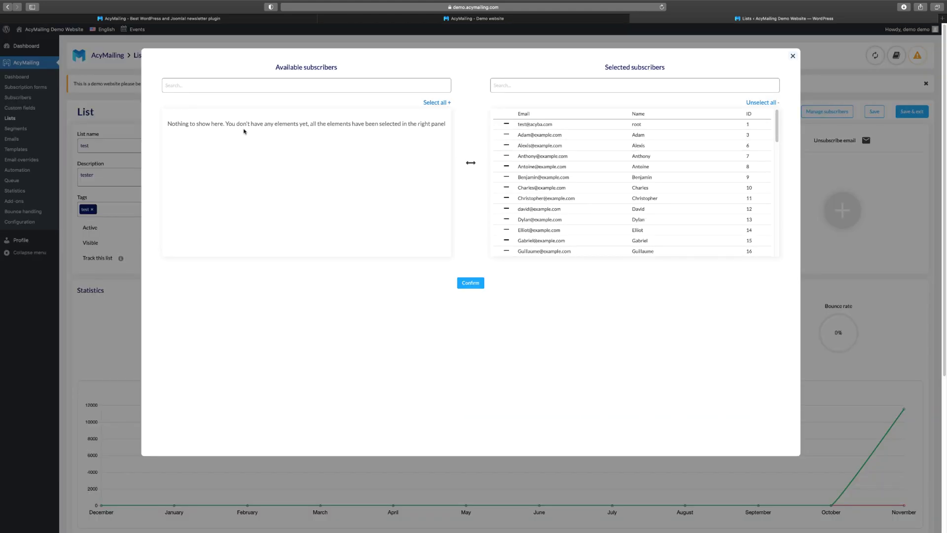
click(793, 56)
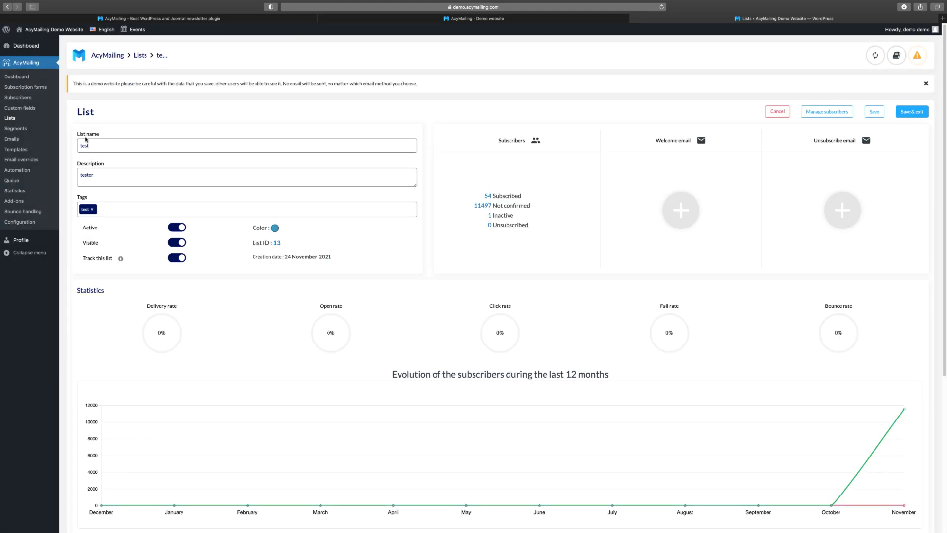
- Go back to the Lists overview showing all 11 mailing lists
click(10, 118)
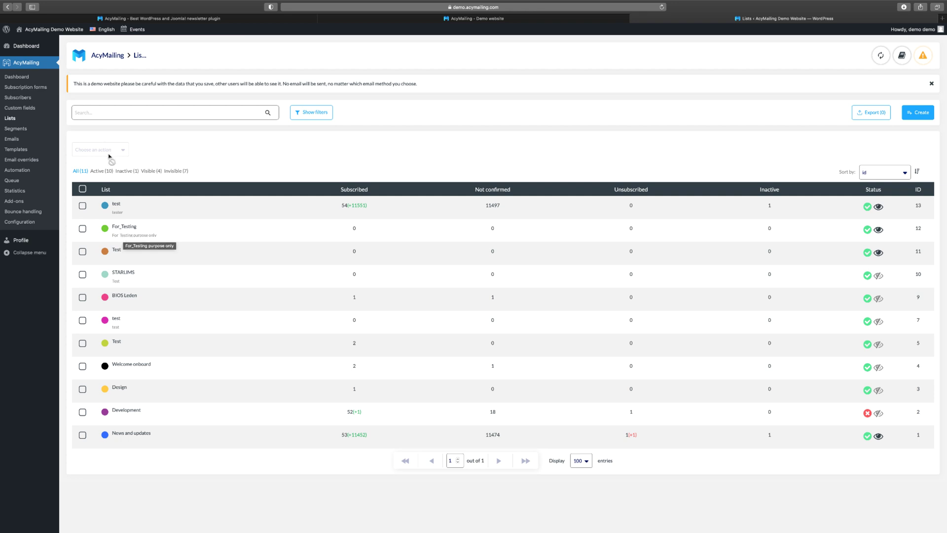
- Start a new segment and check its filter types, then go to the Emails campaign list
click(11, 130)
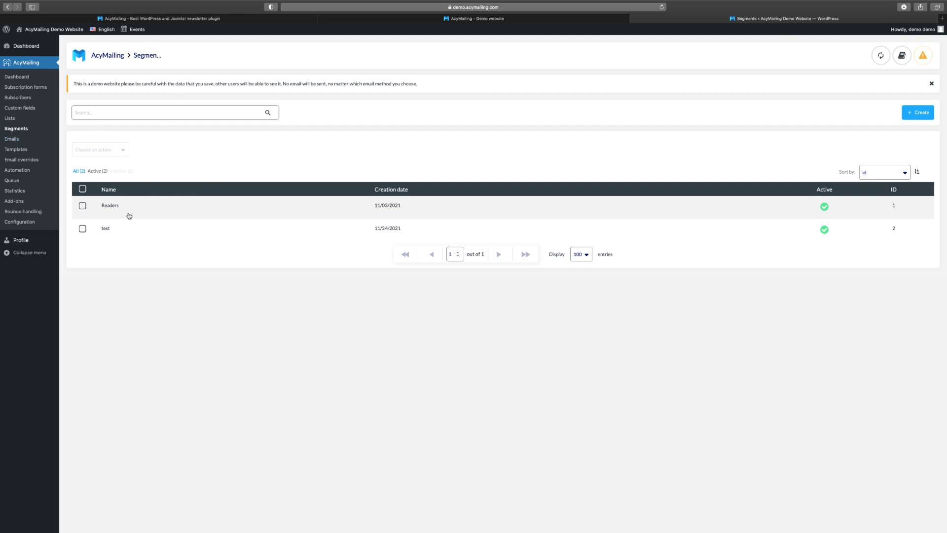
click(918, 112)
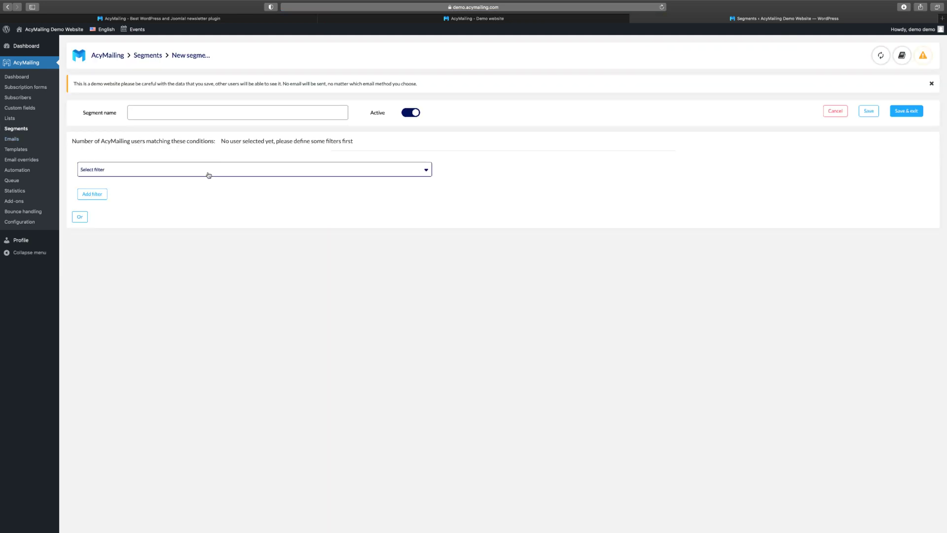
click(193, 169)
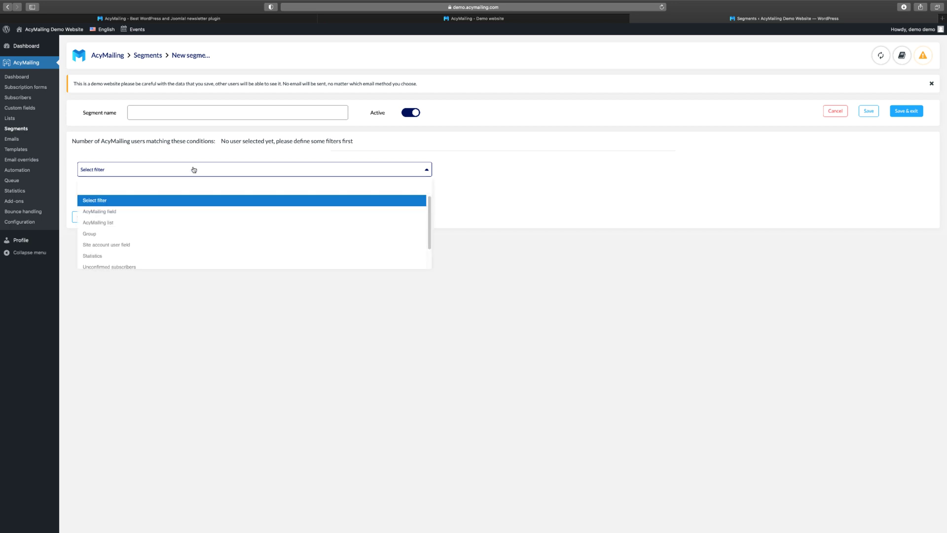
click(163, 145)
click(13, 142)
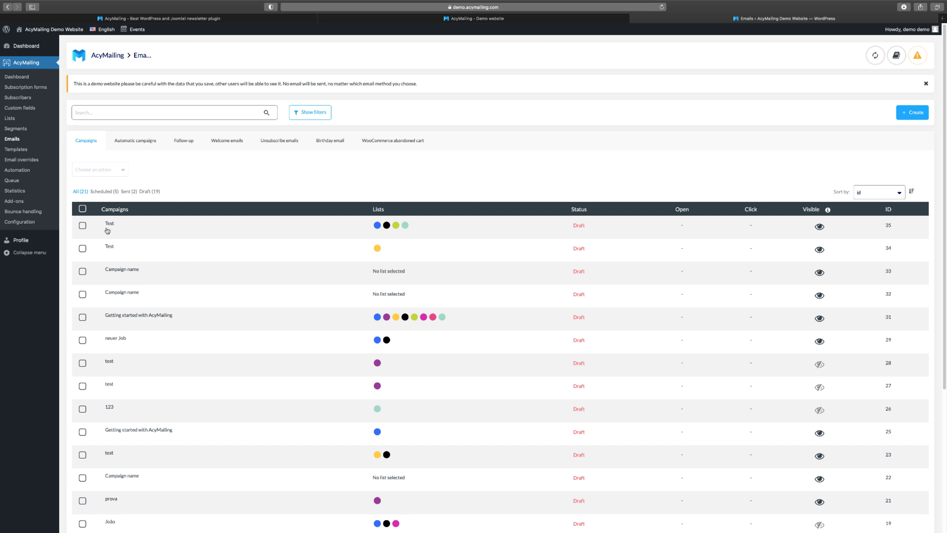
- Open the Test campaign and scroll its 'Getting started with AcyMailing' email preview
click(110, 225)
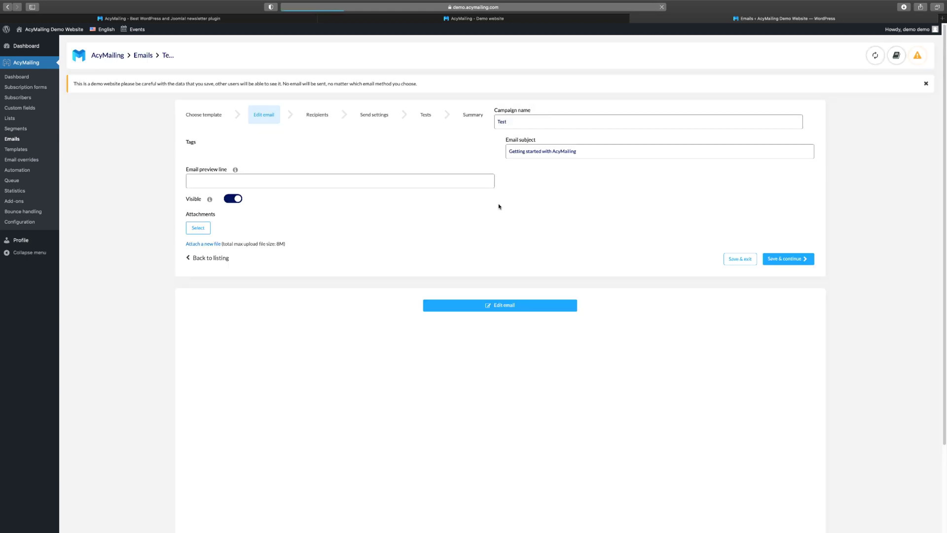
click(291, 186)
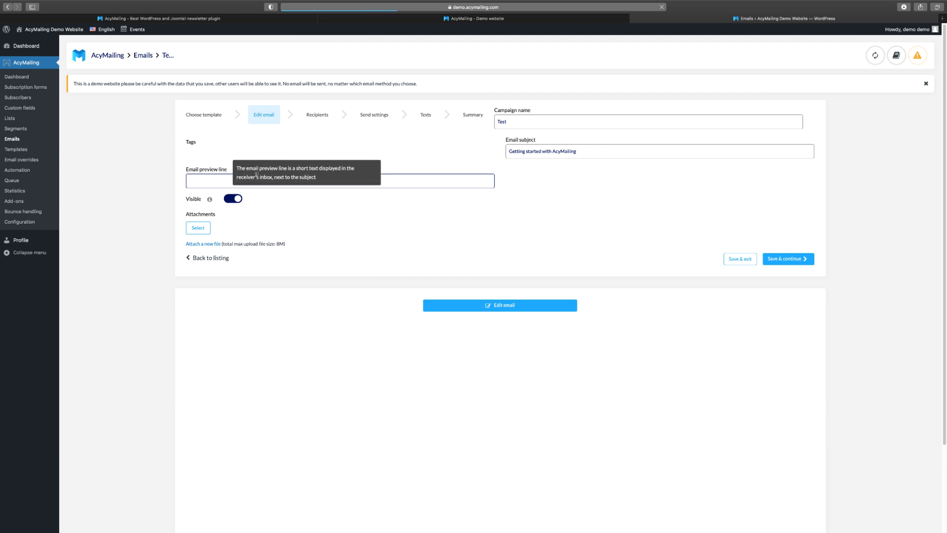
scroll(566, 391, down, 5)
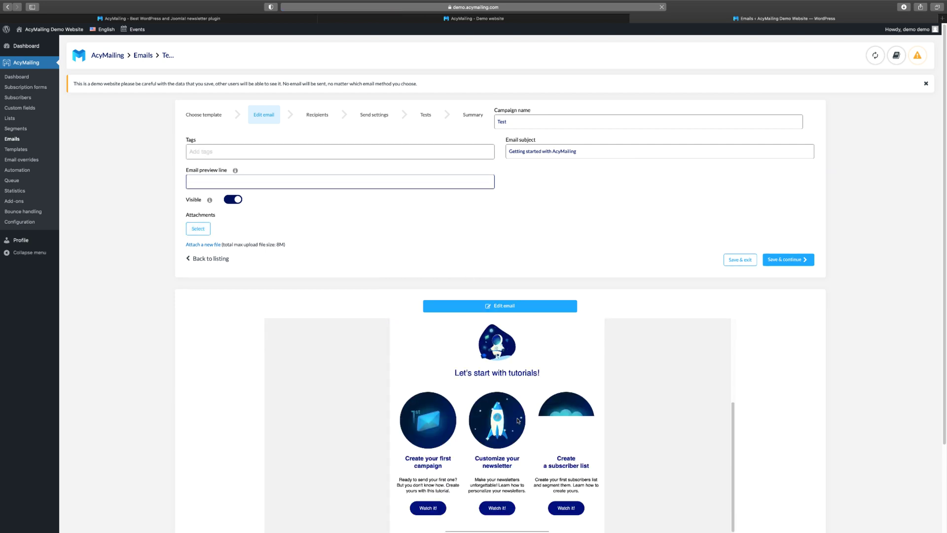
scroll(519, 421, down, 5)
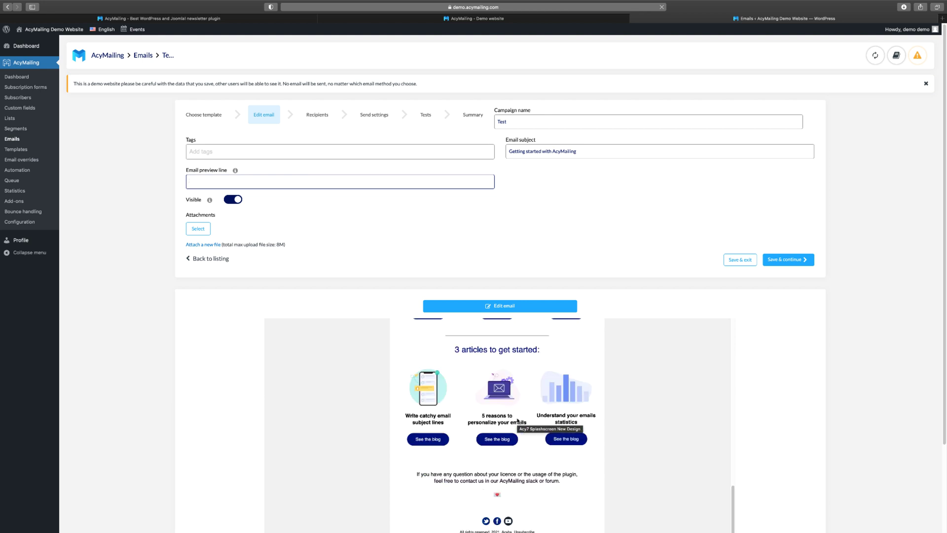
scroll(807, 382, down, 3)
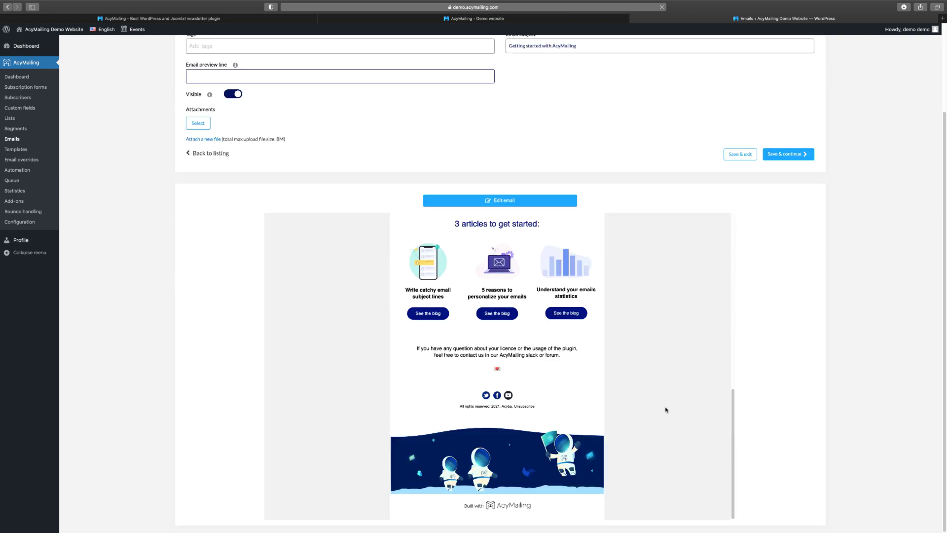
scroll(666, 409, up, 10)
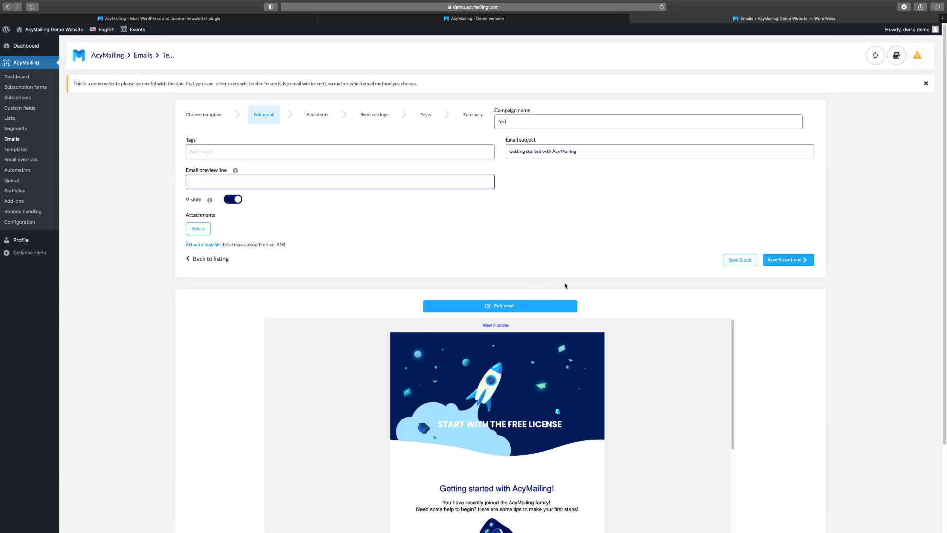
- Apply the Email subject template to the campaign email and scroll through the result
click(200, 116)
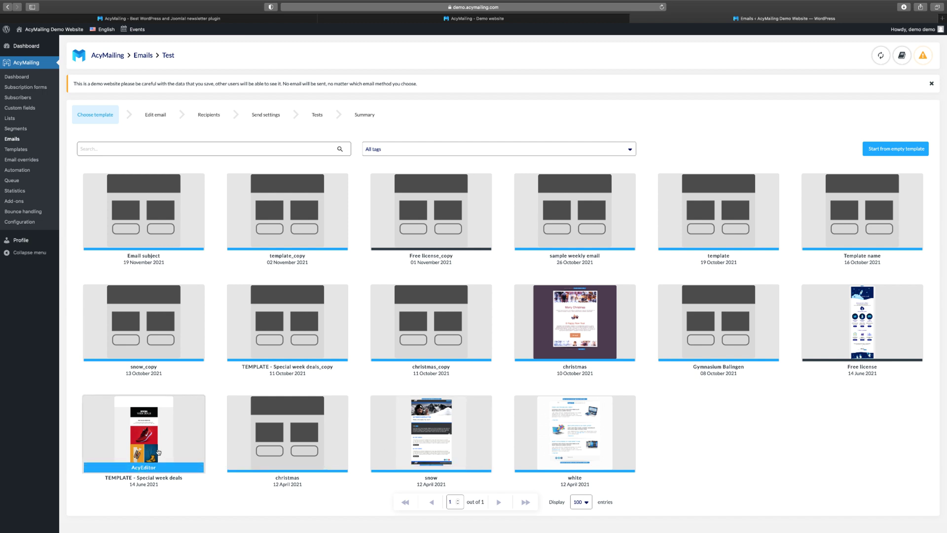
click(150, 224)
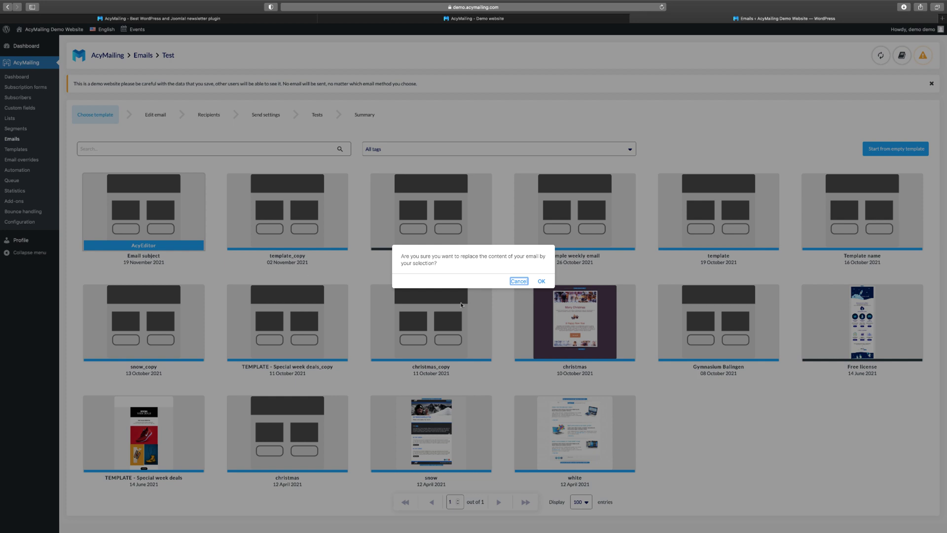
click(541, 281)
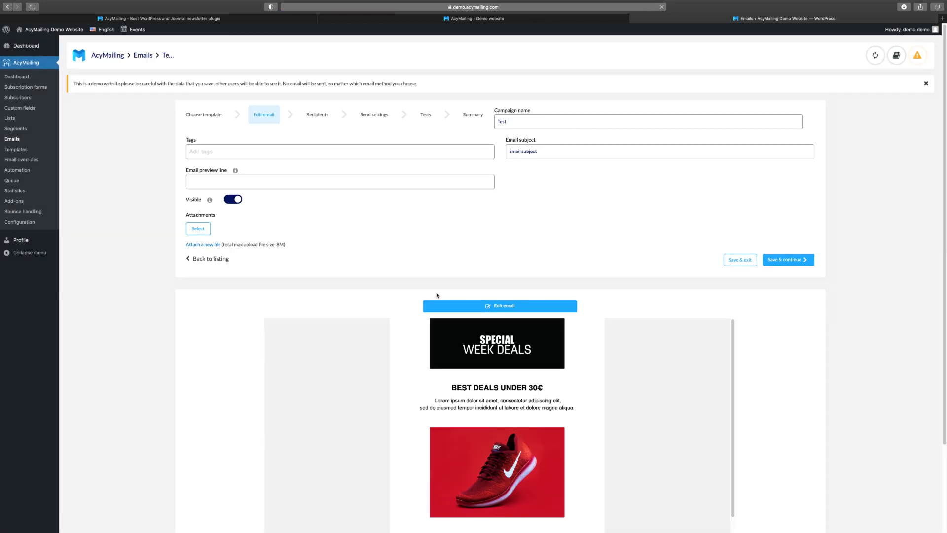
scroll(636, 373, down, 5)
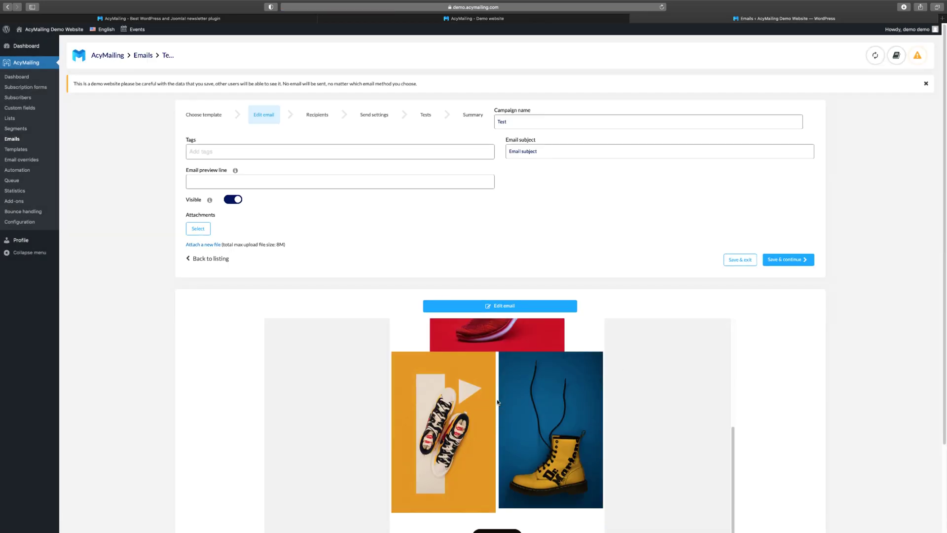
scroll(542, 426, up, 5)
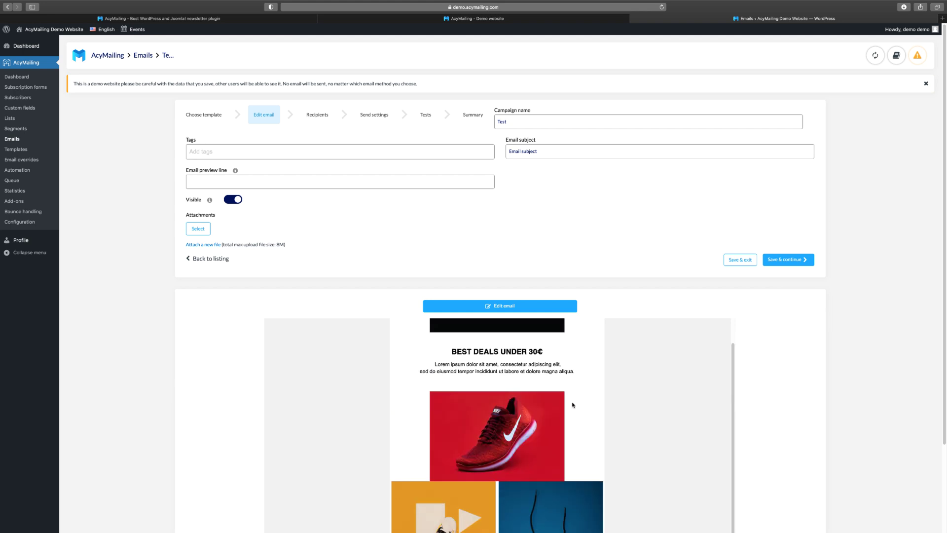
- Replace the email's content with an empty template instead
click(204, 114)
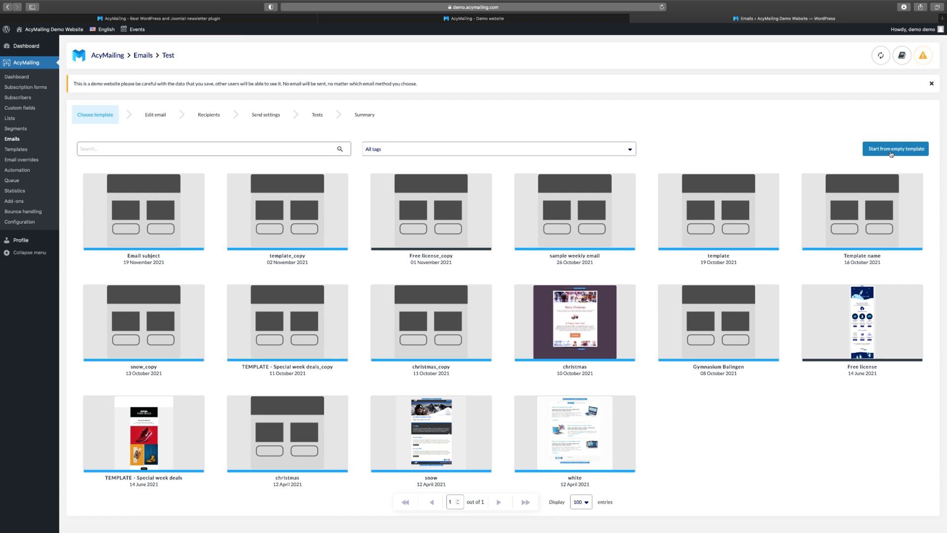
click(895, 152)
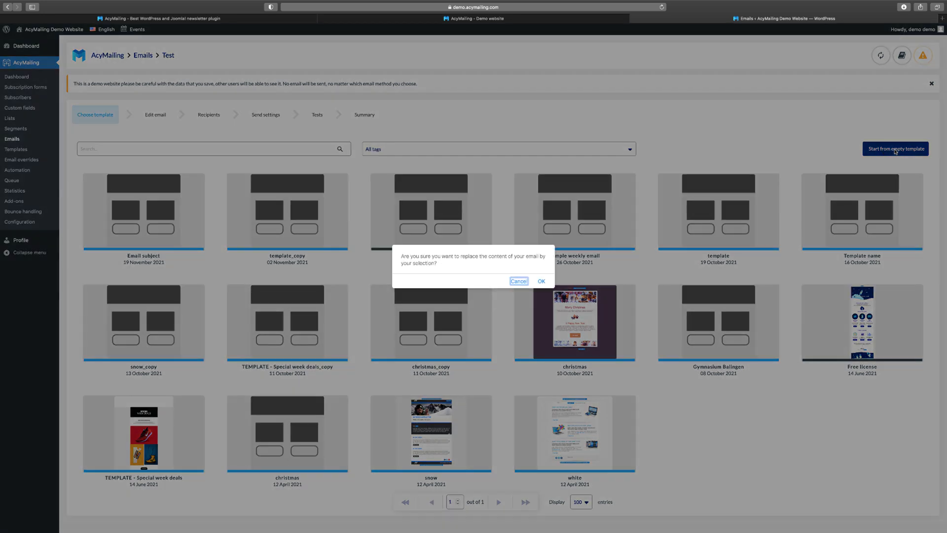
click(543, 279)
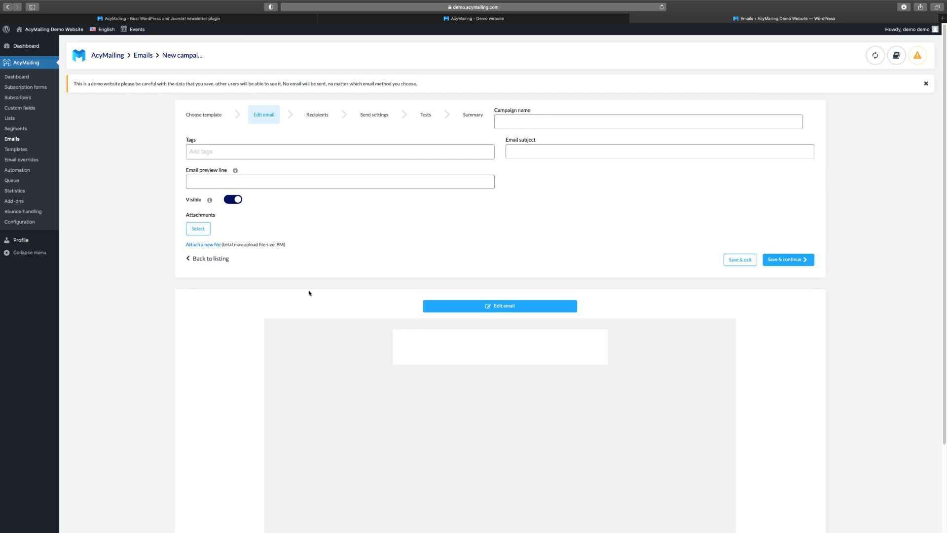
scroll(540, 338, down, 3)
- Add a waving 'Hi' Giphy GIF and The Events Calendar block to the empty email
click(518, 223)
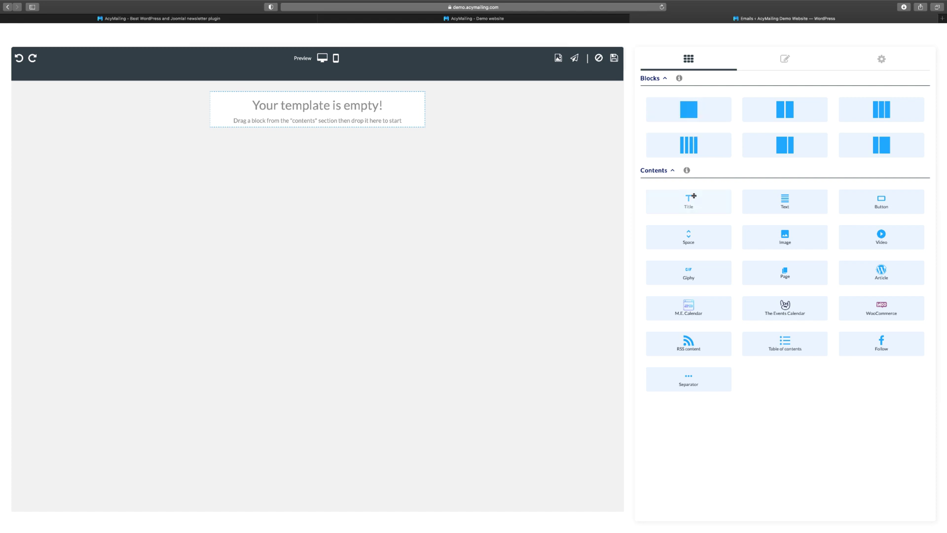
drag(707, 275, 296, 111)
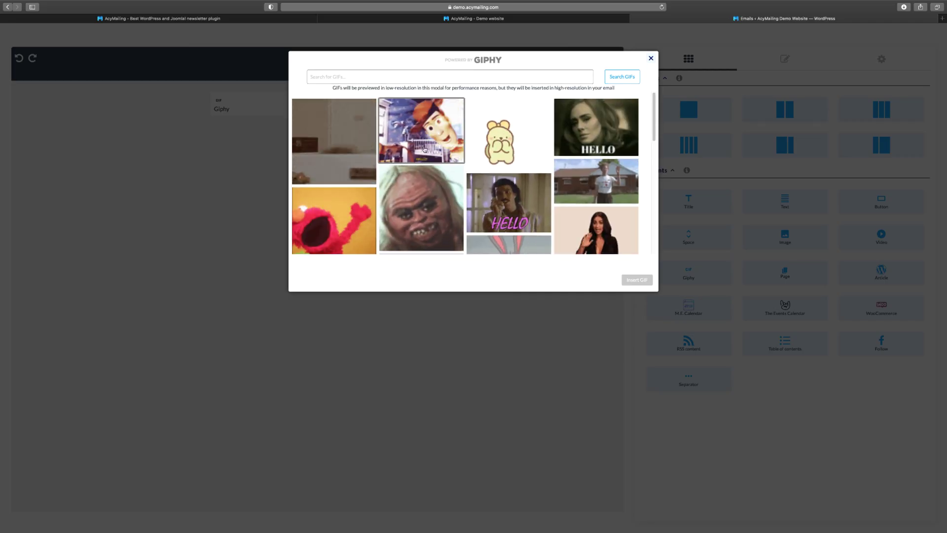
click(516, 144)
click(637, 280)
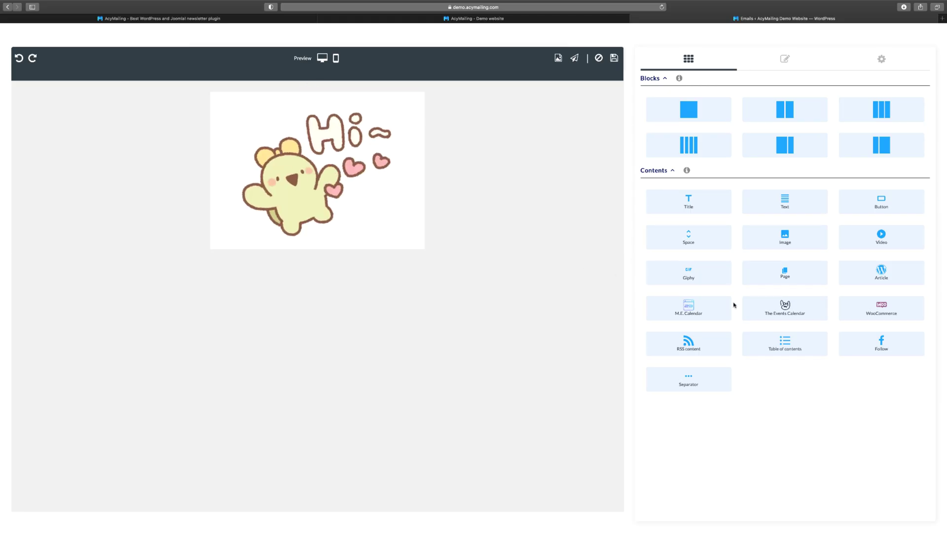
drag(785, 307, 351, 220)
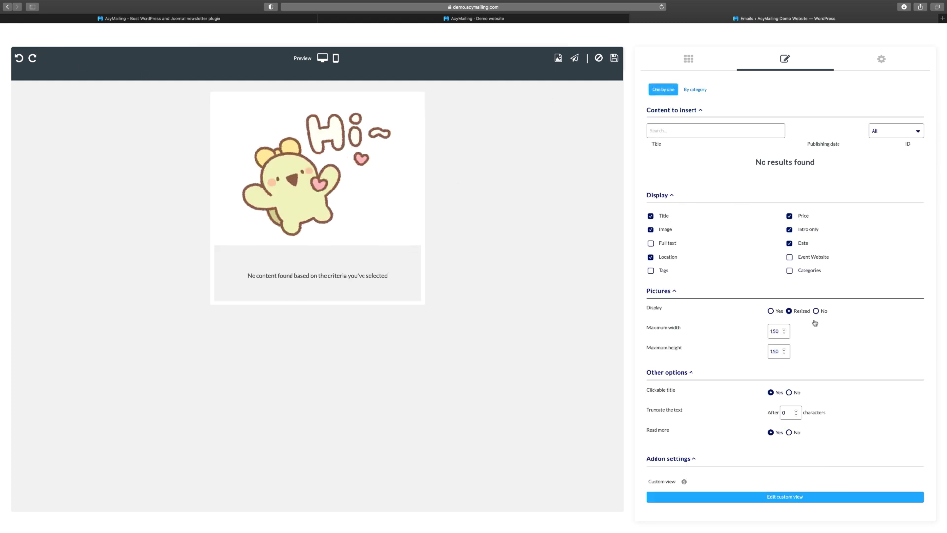
- Peek at the events block's custom view and the blocks, settings and design panels
click(789, 497)
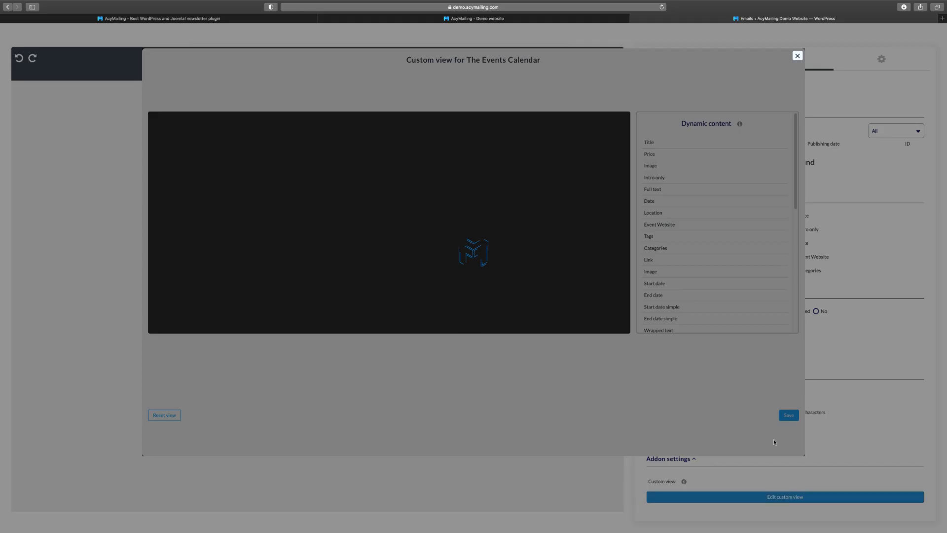
click(799, 57)
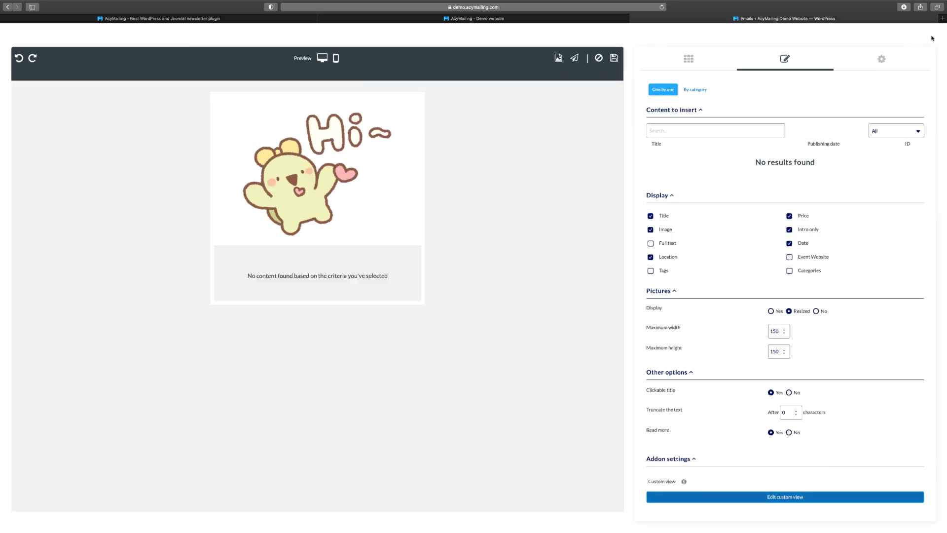
click(26, 37)
click(785, 60)
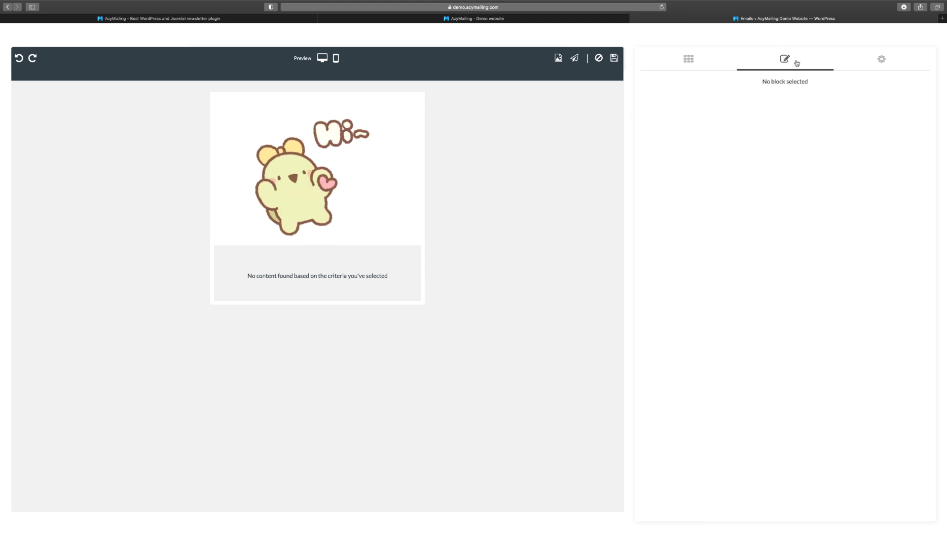
click(866, 65)
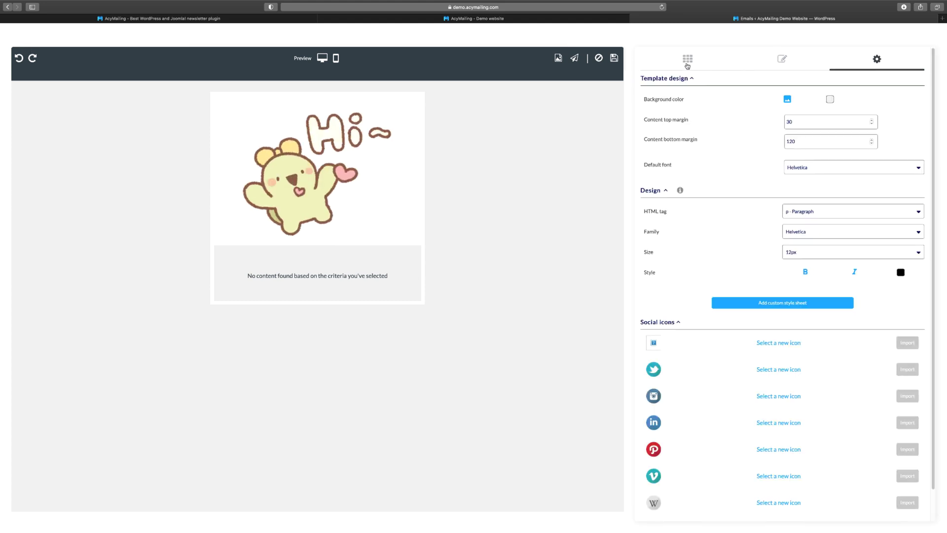
click(688, 66)
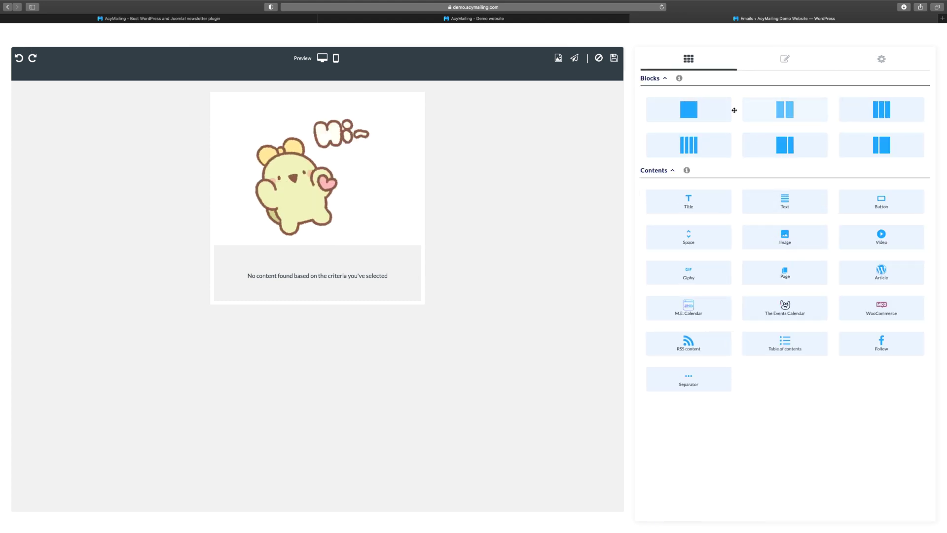
- Add a three-column and a four-column row, then leave the editor without saving
drag(883, 127, 318, 319)
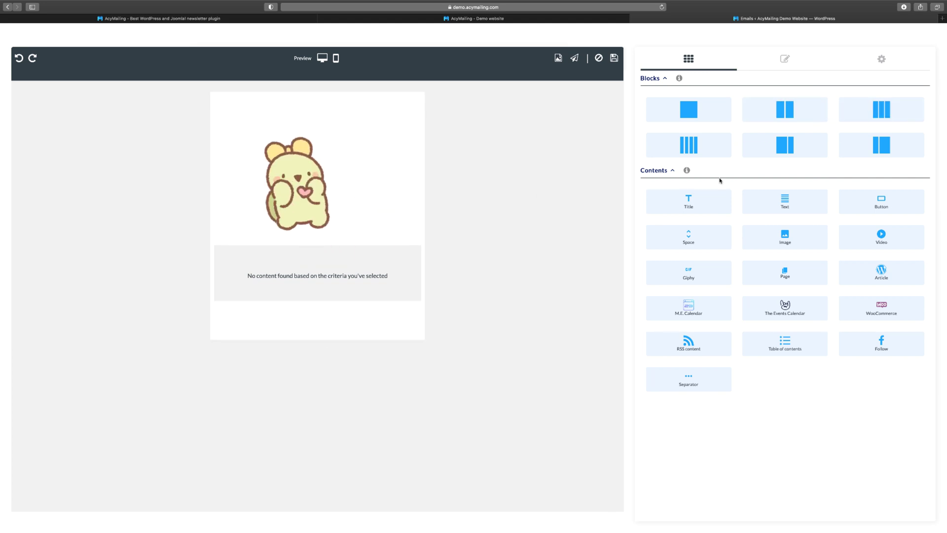
drag(698, 141, 260, 352)
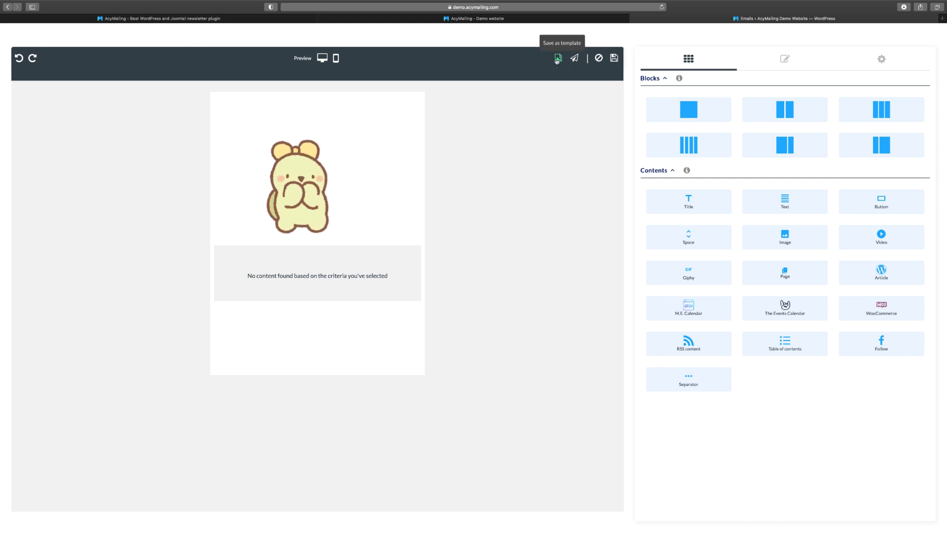
click(599, 59)
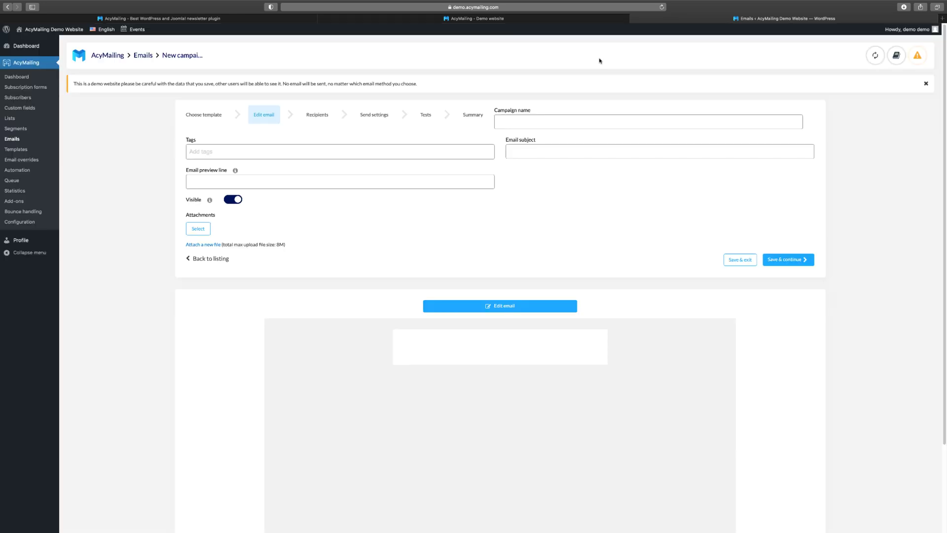
- Browse the Templates, Email overrides, Automation, Queue and Statistics pages in turn
click(19, 151)
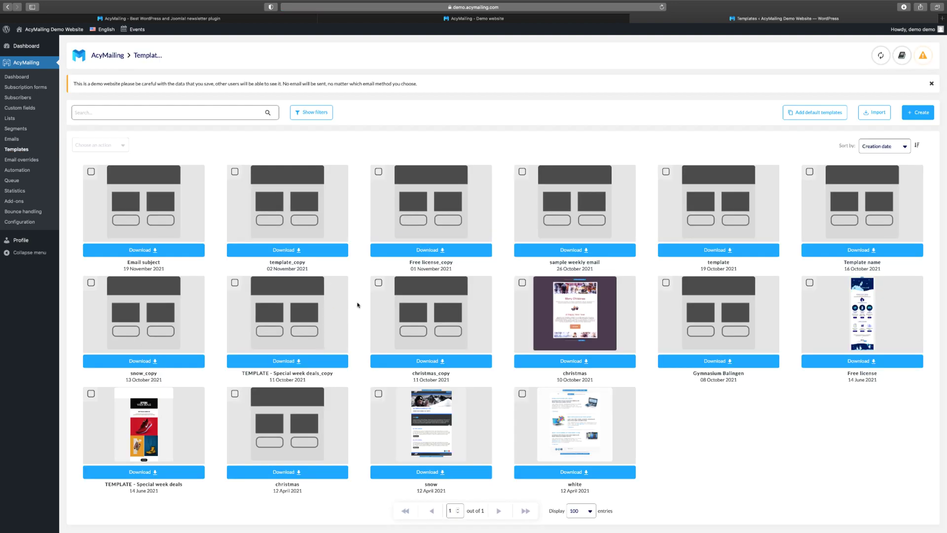
click(23, 161)
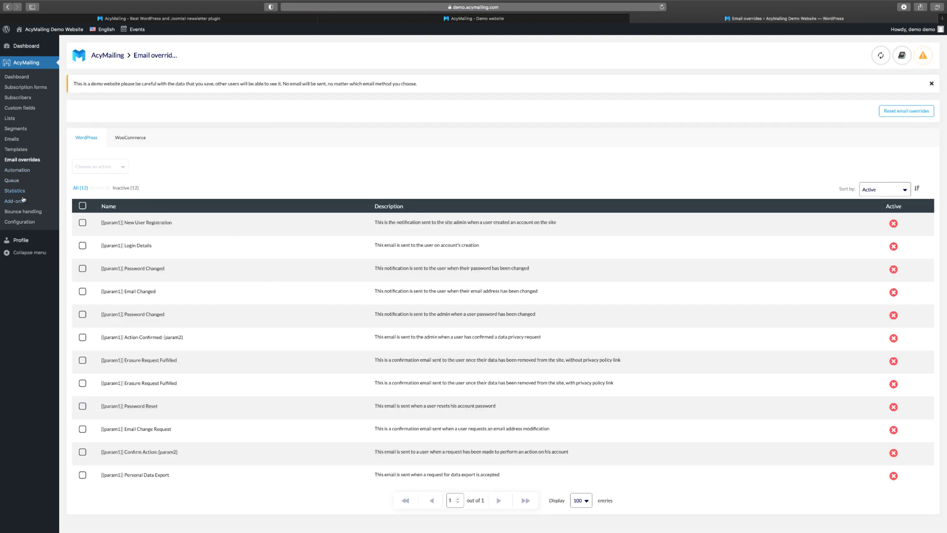
click(20, 171)
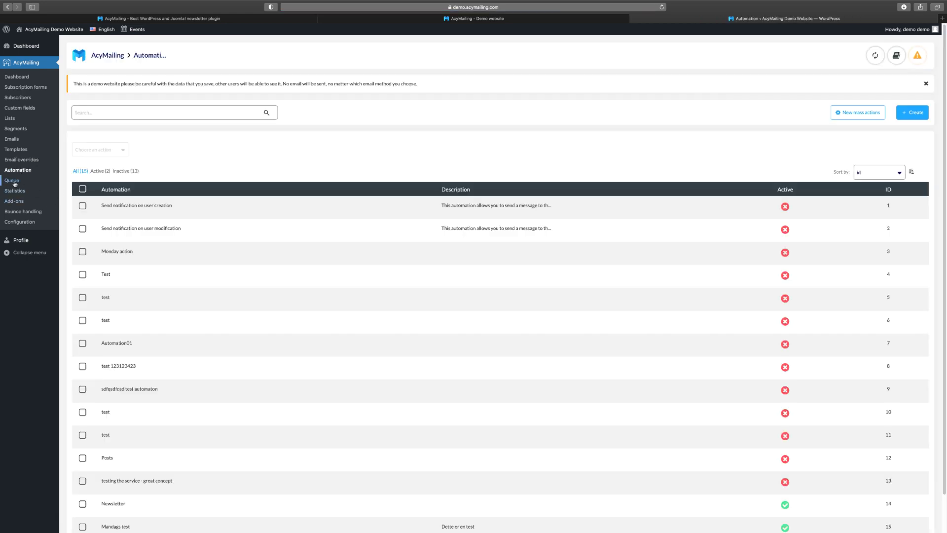
click(12, 180)
click(15, 191)
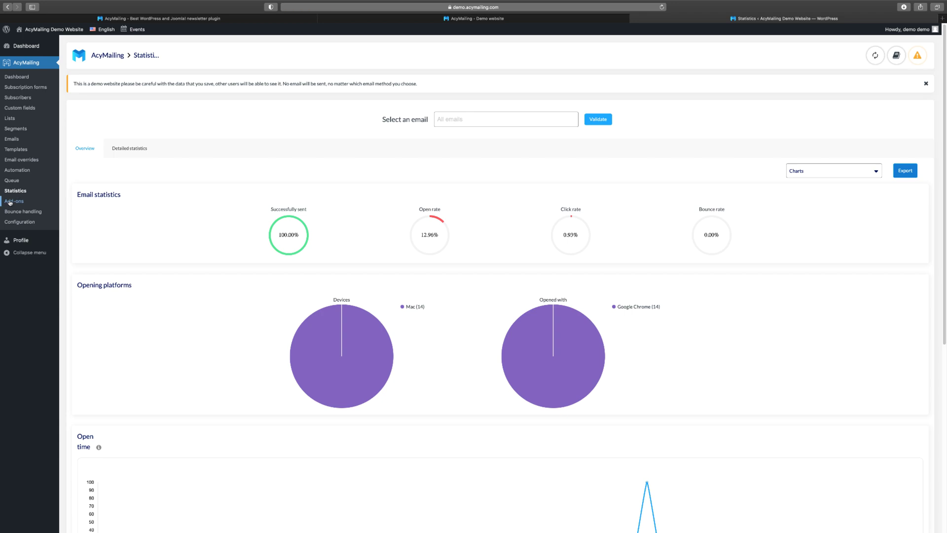
- Look over the Add-ons page and the bounce handling rules, then return to Automation
click(10, 202)
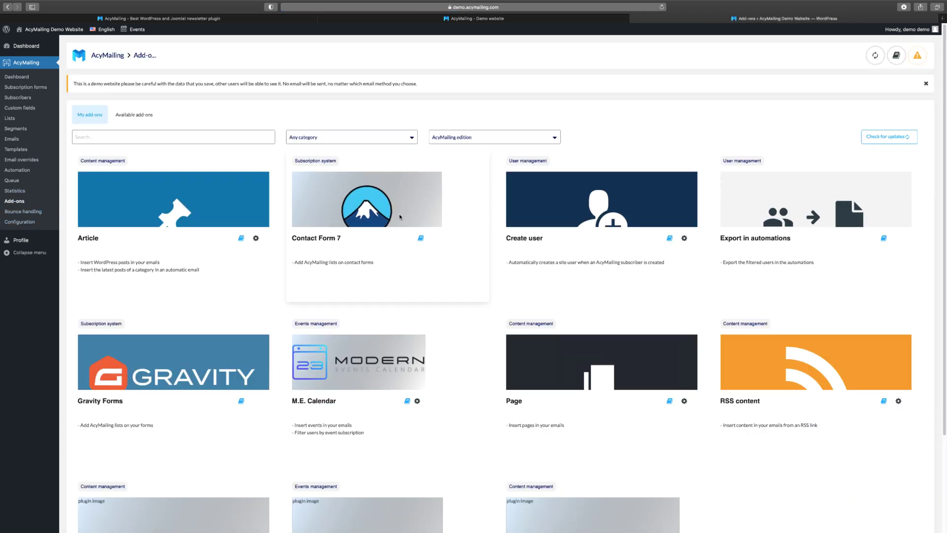
scroll(611, 247, down, 3)
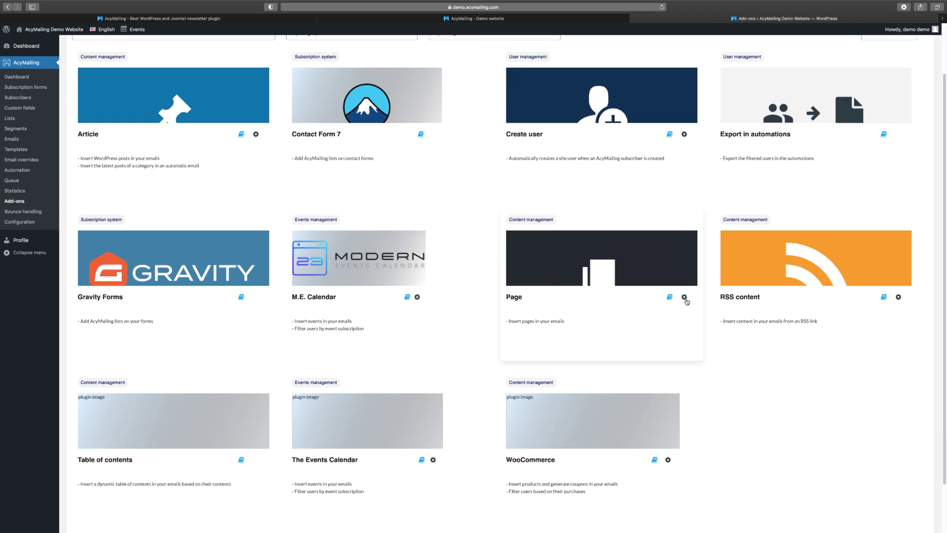
scroll(479, 337, up, 3)
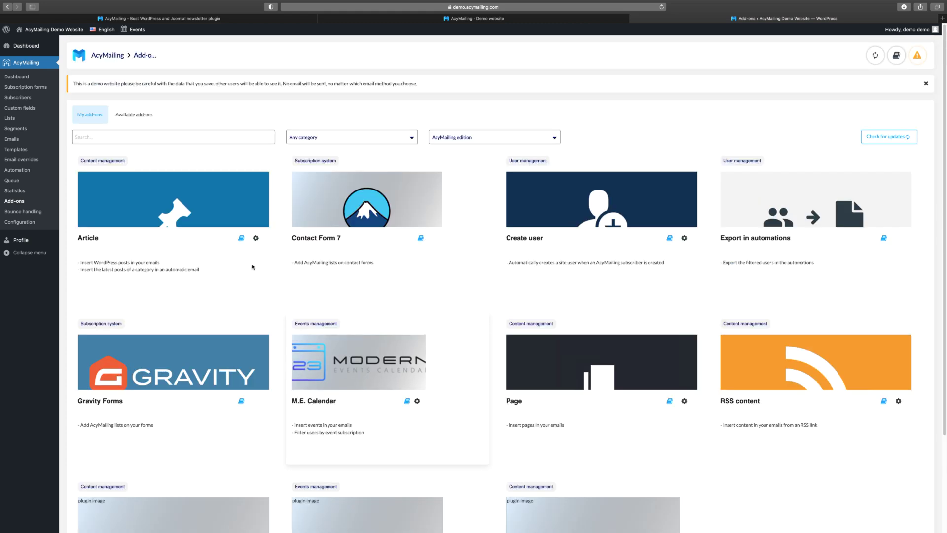
click(28, 212)
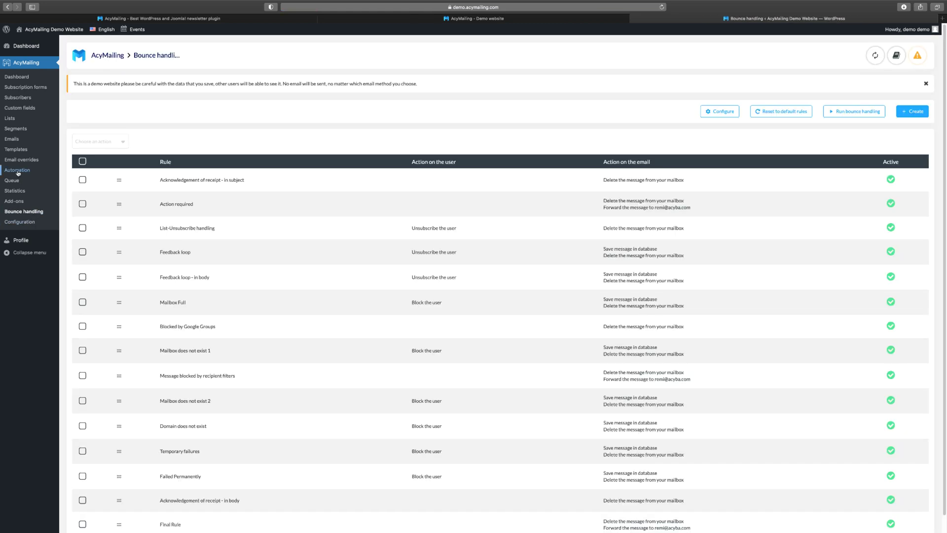
click(17, 170)
- Start a new automation to view its trigger options, then go to Configuration's language settings
click(915, 114)
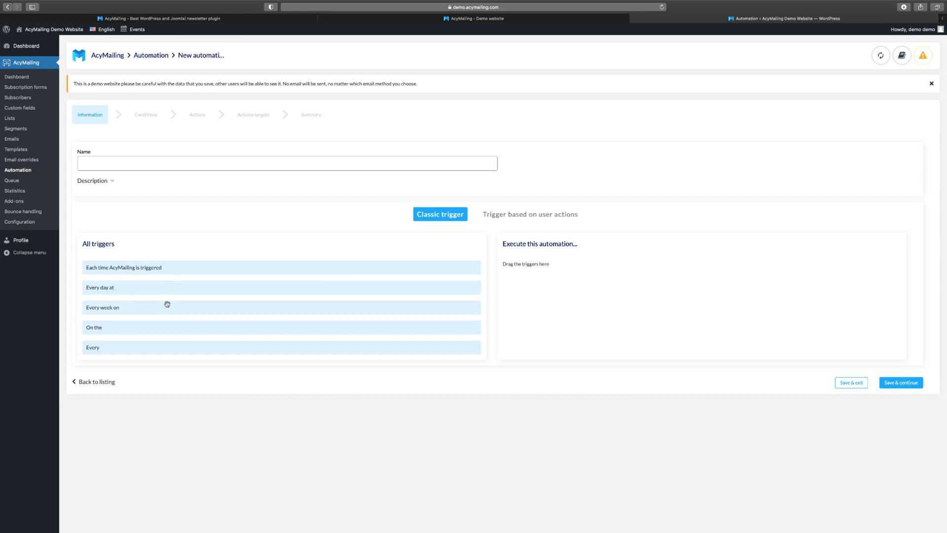
click(20, 221)
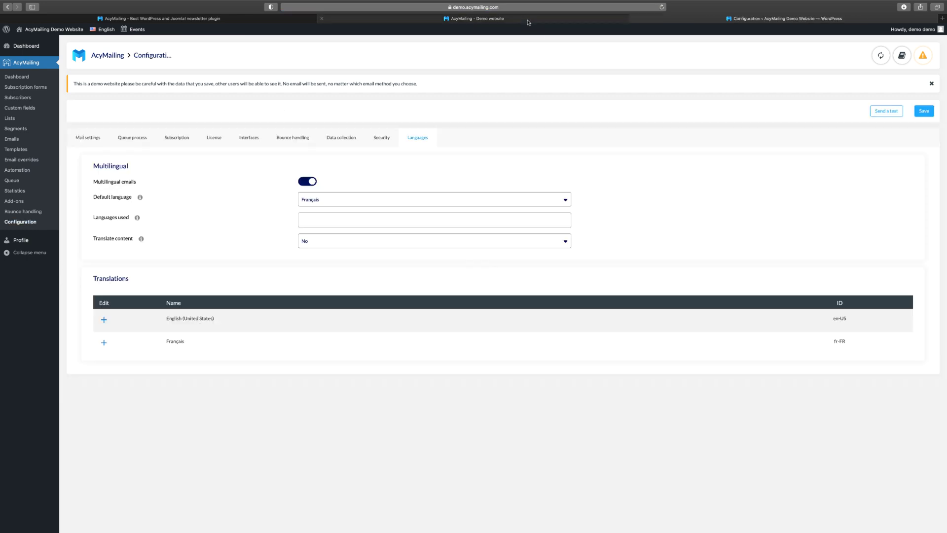
- Switch to the acymailing.com Pricing tab showing the Free, Essential, Enterprise and Multi-site plans
key(ctrl+shift+Tab)
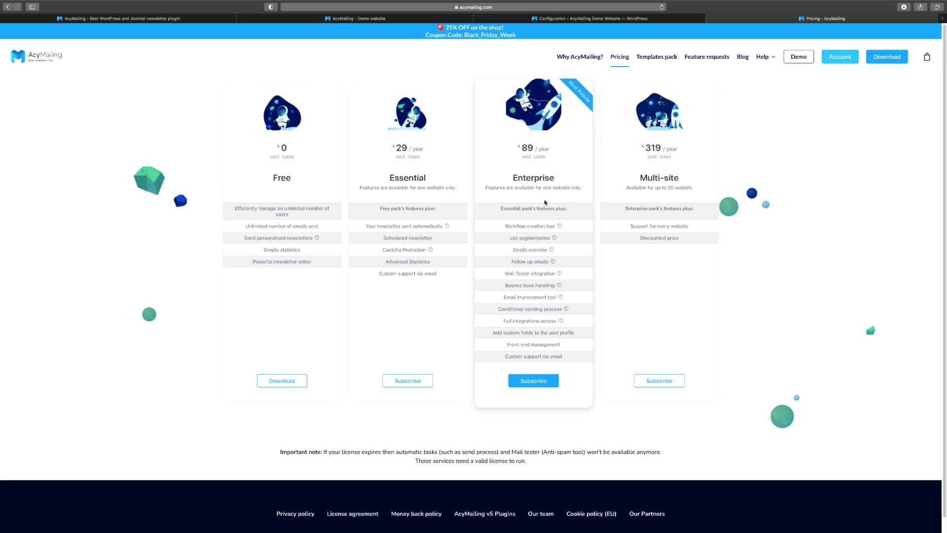
- Switch to the Live 1-on-1 Website Training tab and scroll through its feature cards and back
key(super+bracketleft)
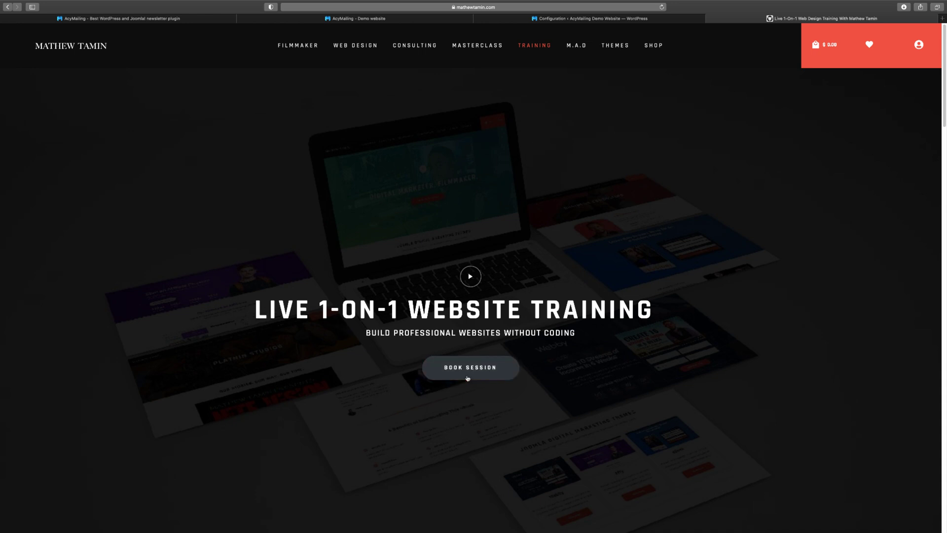
scroll(567, 382, down, 4)
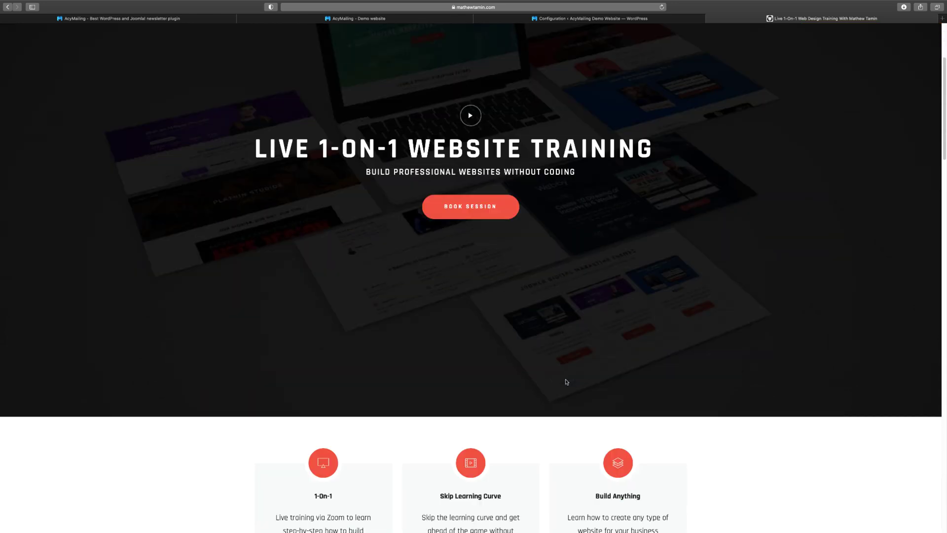
scroll(422, 275, down, 3)
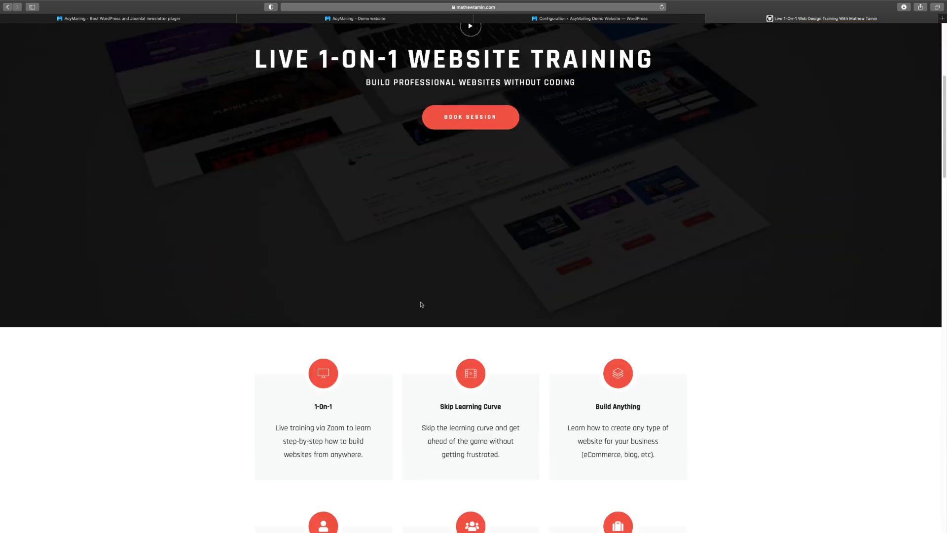
scroll(423, 306, down, 2)
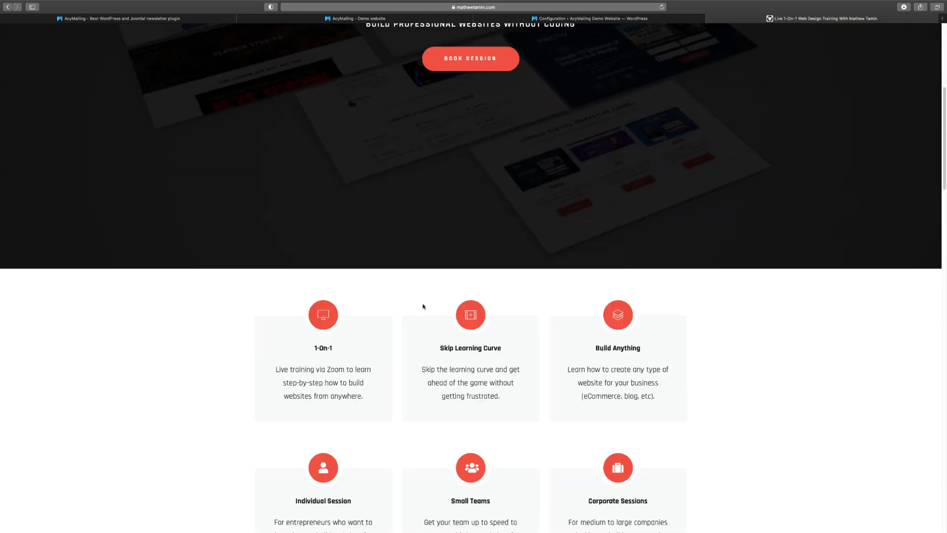
scroll(420, 302, up, 1)
scroll(419, 302, up, 6)
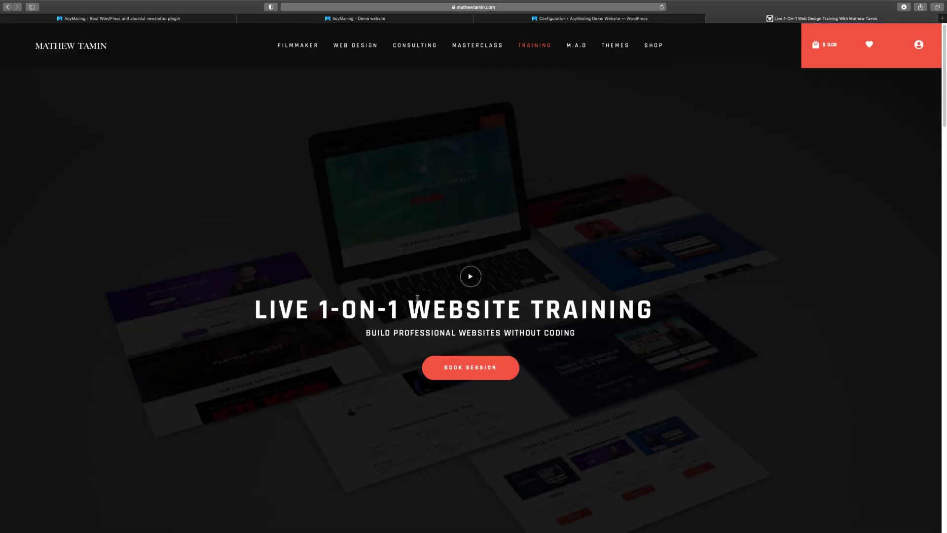